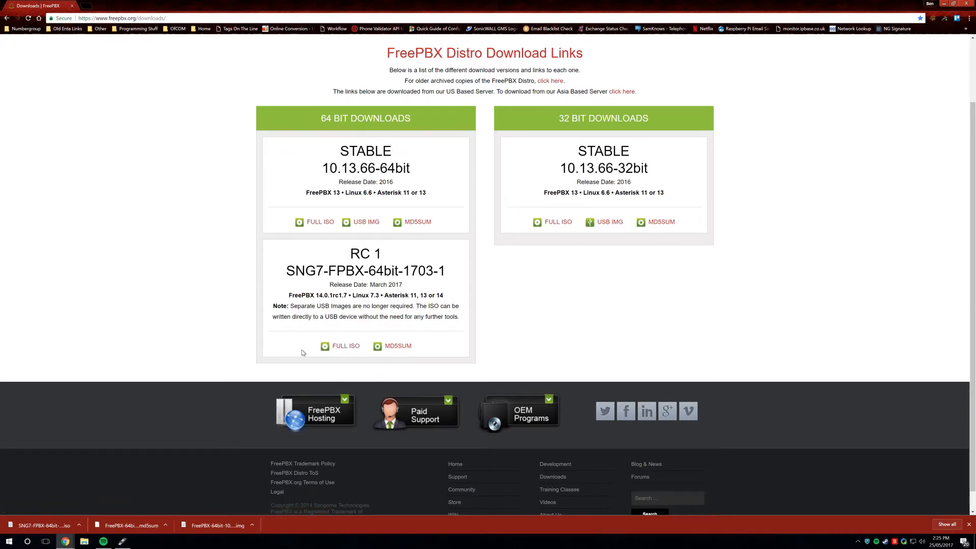
# Minimize Chrome and reposition the Rufus window on the desktop.
pyautogui.click(941, 4)
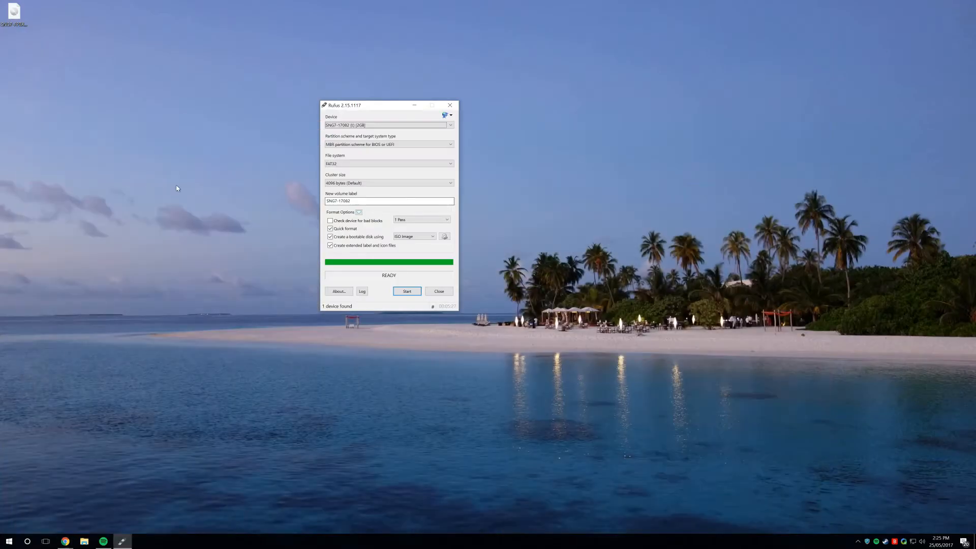
pyautogui.moveTo(344, 146); pyautogui.dragTo(371, 138)
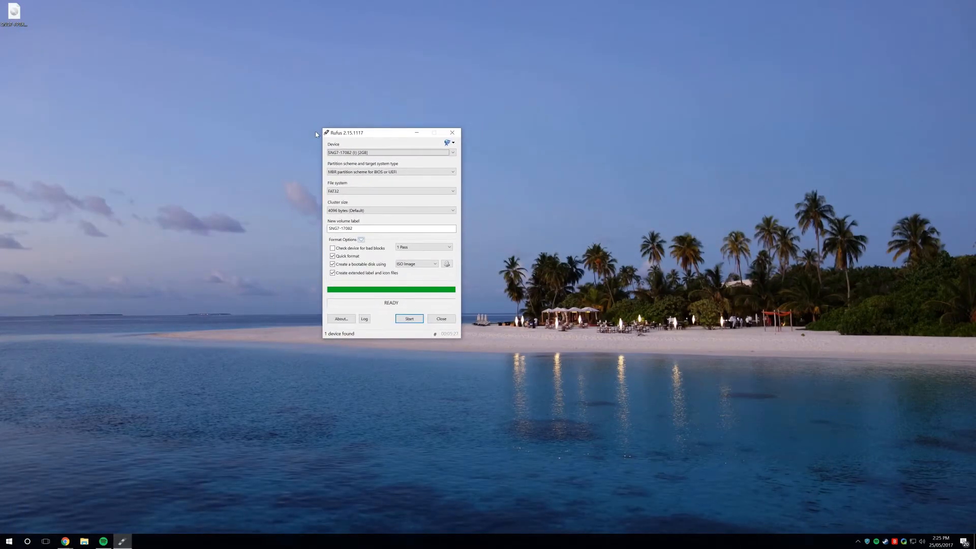
pyautogui.moveTo(376, 137)
pyautogui.mouseDown()
pyautogui.moveTo(352, 138)
pyautogui.moveTo(359, 143)
pyautogui.mouseUp()
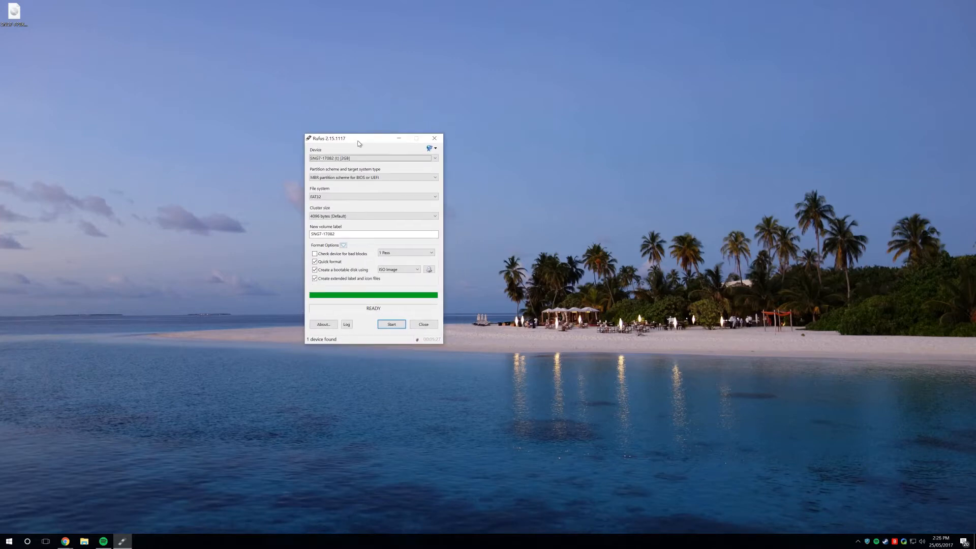
pyautogui.moveTo(336, 141); pyautogui.dragTo(254, 100)
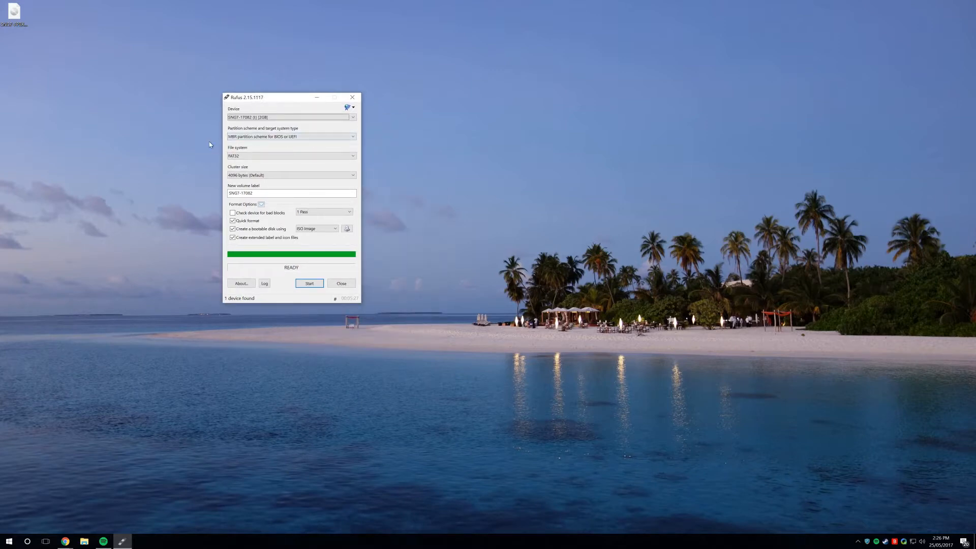
pyautogui.moveTo(264, 98); pyautogui.dragTo(282, 82)
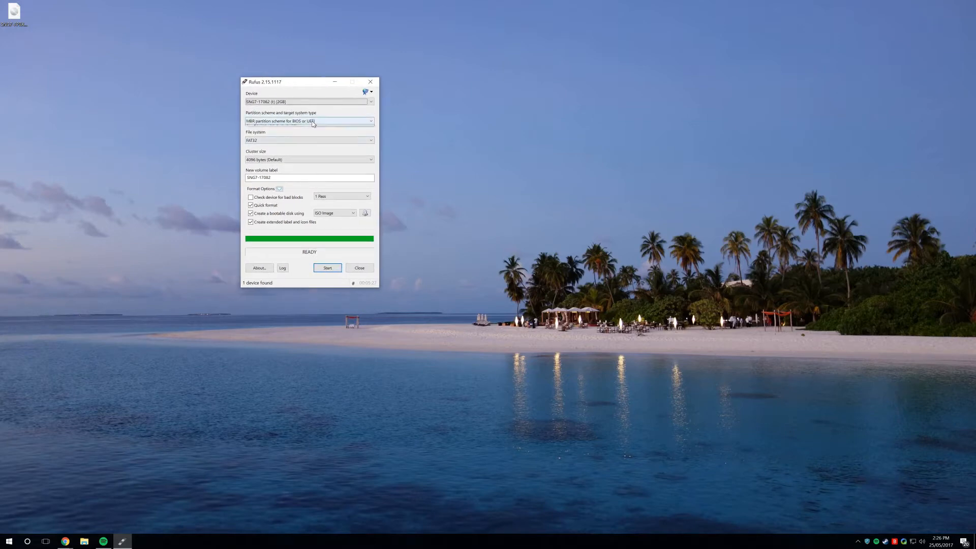
# Keep the MBR for BIOS or UEFI partition scheme and check the volume label.
pyautogui.click(313, 122)
pyautogui.click(319, 129)
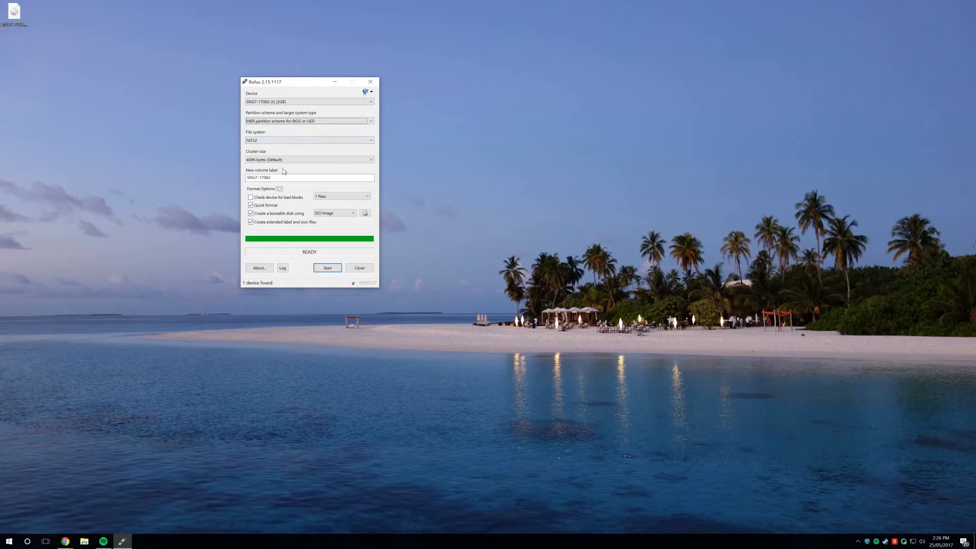
pyautogui.press('Tab')
pyautogui.press('Tab')
pyautogui.press('Tab')
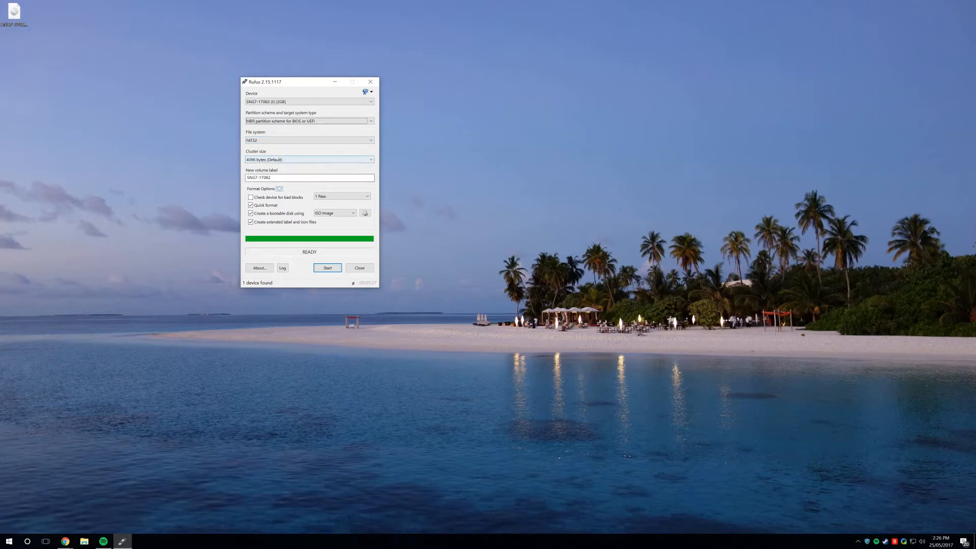
pyautogui.moveTo(284, 178); pyautogui.dragTo(222, 169)
pyautogui.click(272, 178)
pyautogui.moveTo(292, 81); pyautogui.dragTo(288, 76)
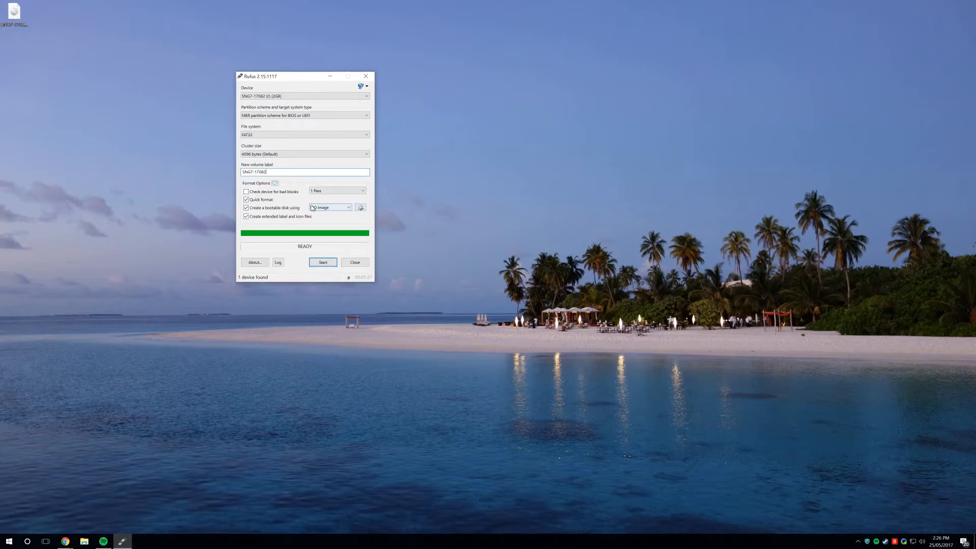
# Choose SNG7-FPBX-64bit-1703-1.iso as the disk image.
pyautogui.click(360, 207)
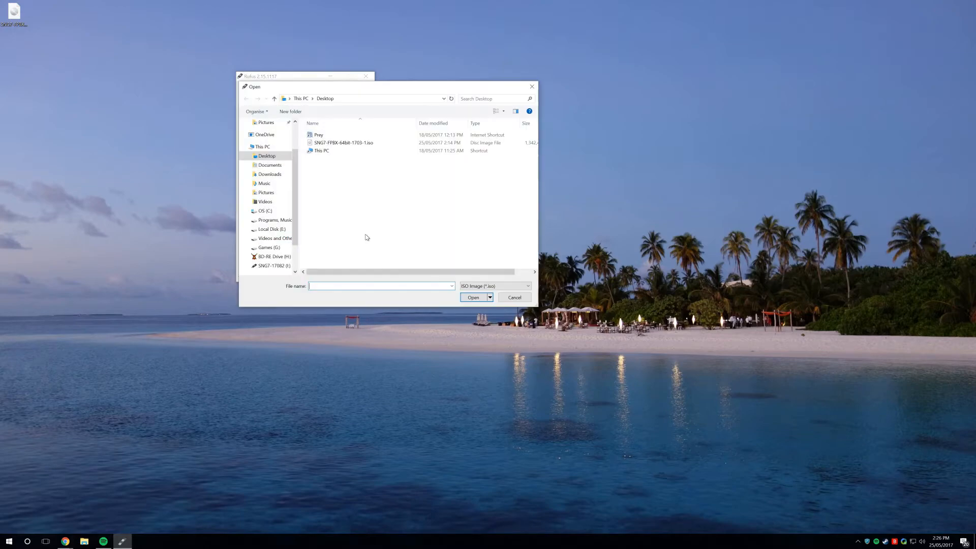
pyautogui.click(371, 144)
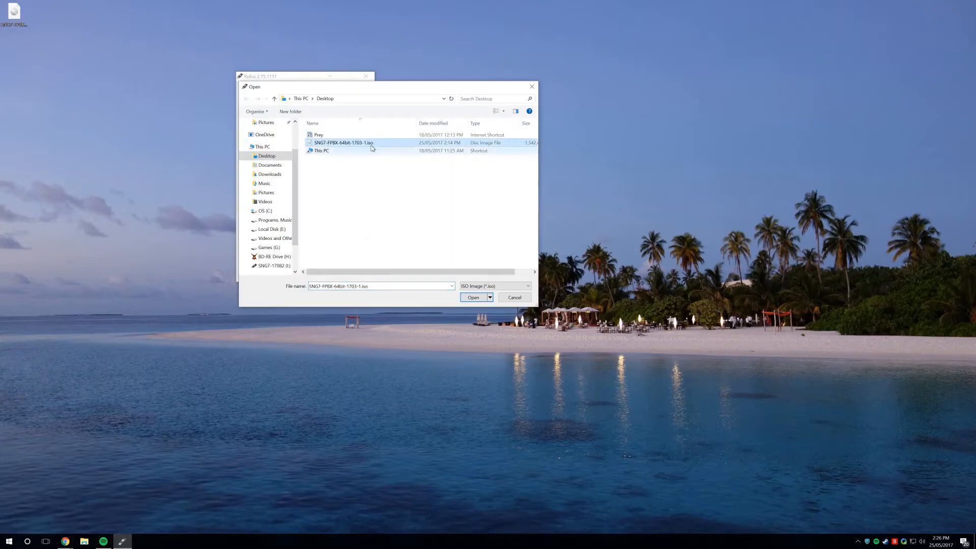
pyautogui.click(473, 297)
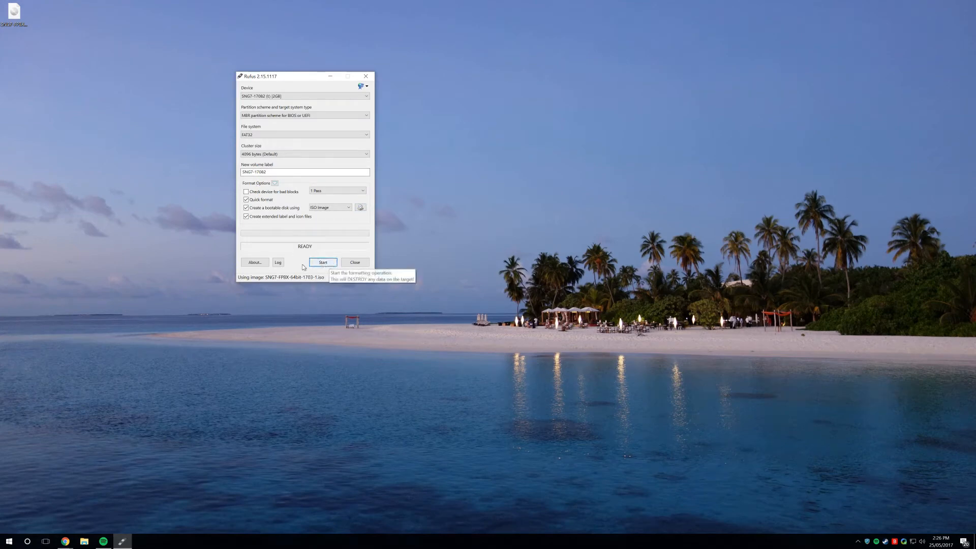
# Start writing in ISO Image mode and accept erasing the drive's data.
pyautogui.click(328, 261)
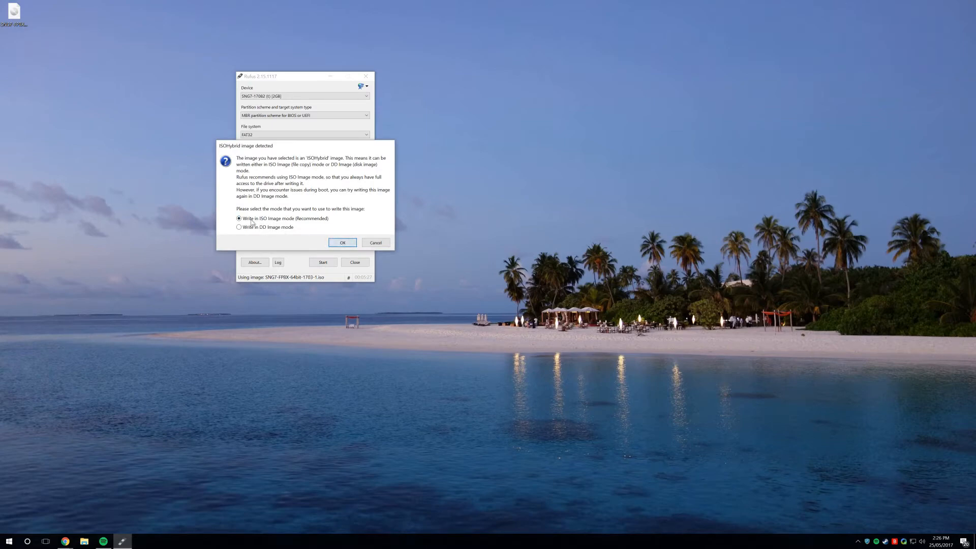
pyautogui.click(341, 242)
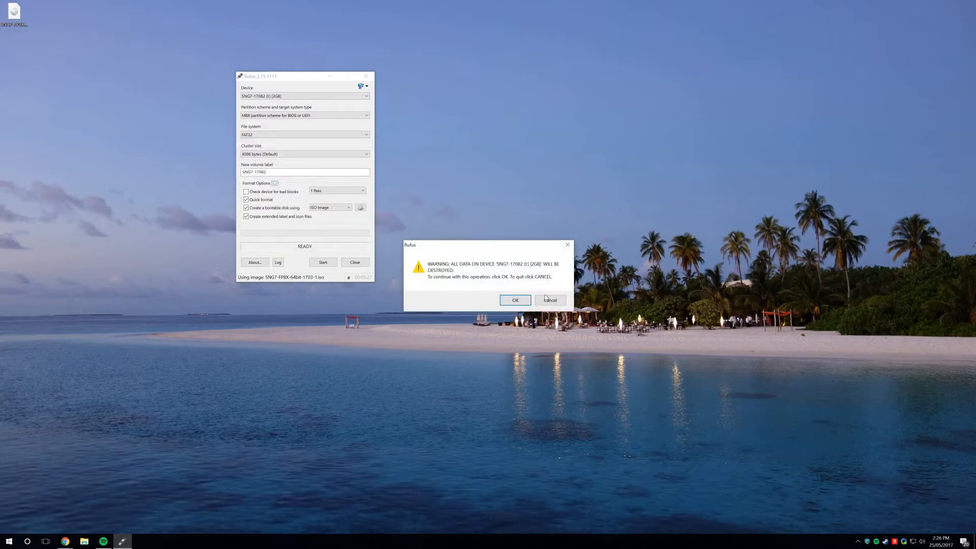
pyautogui.click(515, 298)
pyautogui.moveTo(293, 76); pyautogui.dragTo(331, 93)
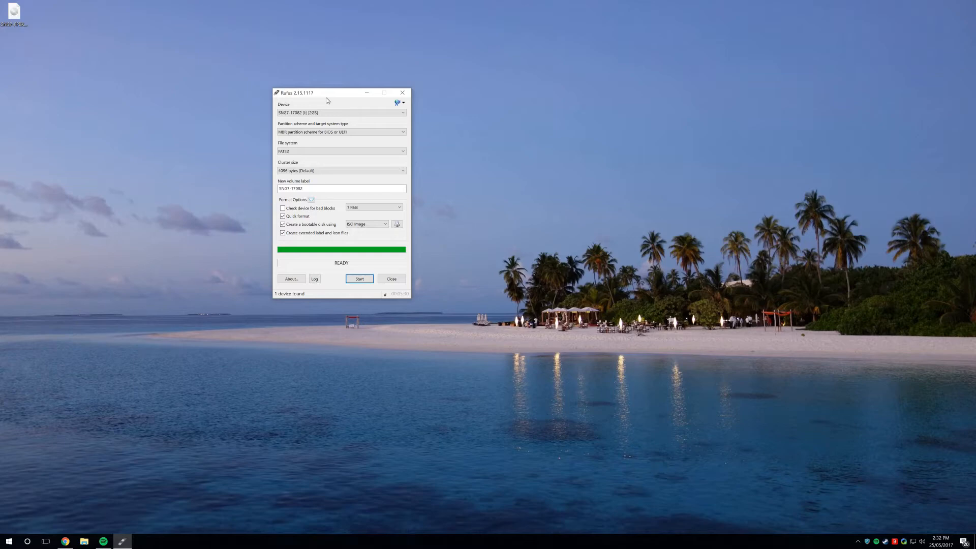
# Review the finished write's log, close it, and quit Rufus.
pyautogui.click(315, 279)
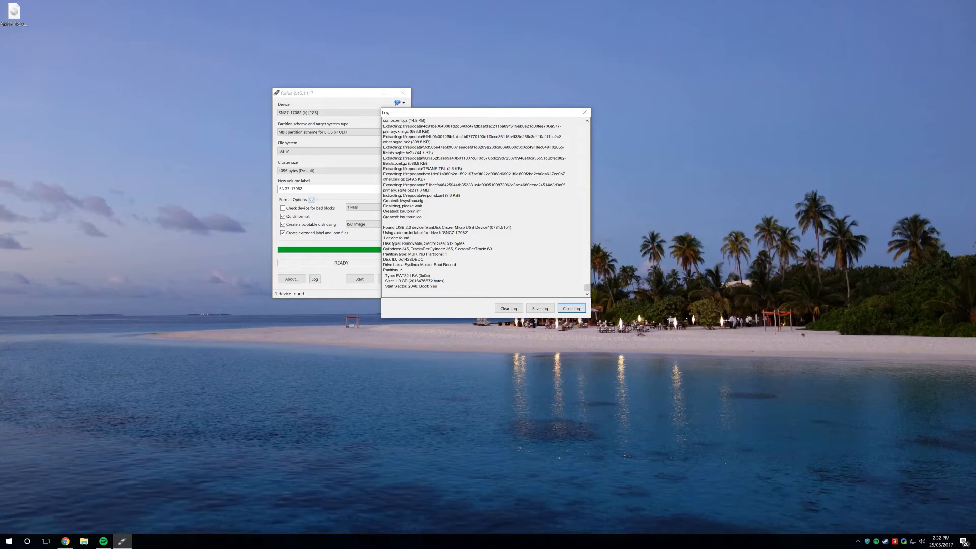
pyautogui.click(560, 309)
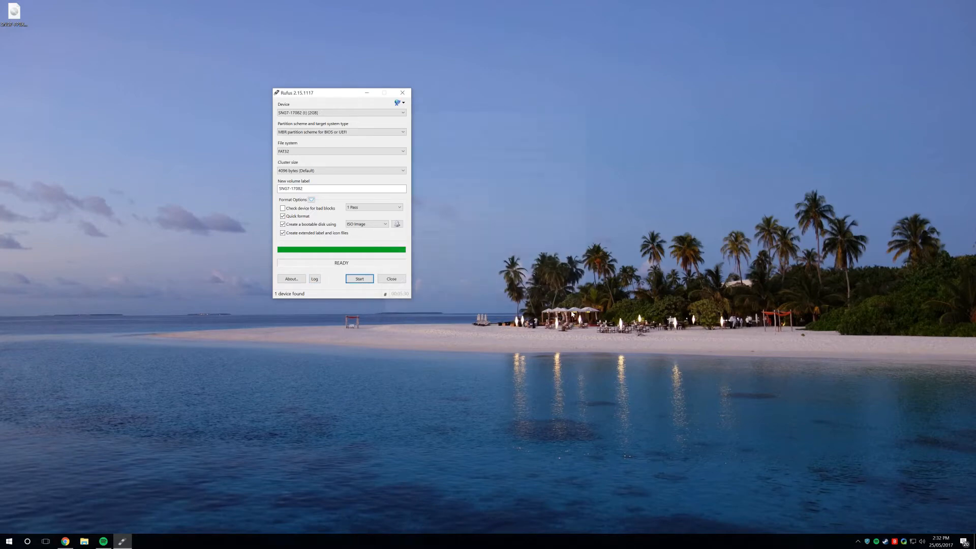
pyautogui.click(392, 279)
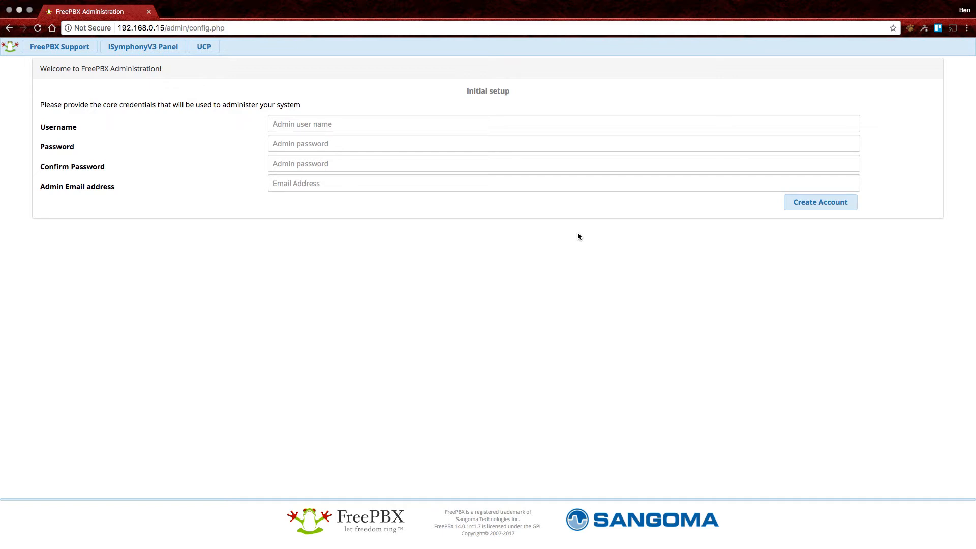
# Create the FreePBX admin account with username admin, a confirmed password and the admin e-mail.
pyautogui.click(340, 123)
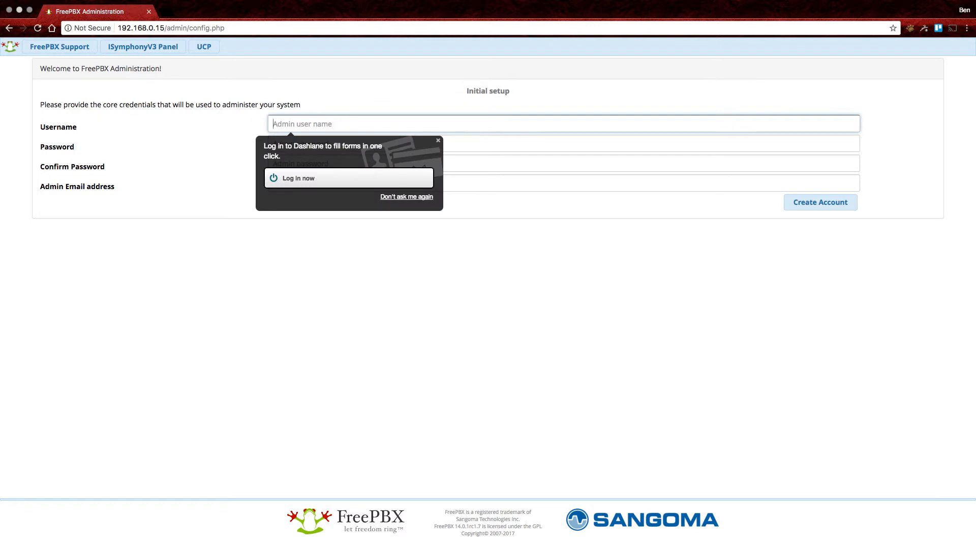
pyautogui.write('admin')
pyautogui.press('Tab')
pyautogui.write('•••••••••••••')
pyautogui.press('Tab')
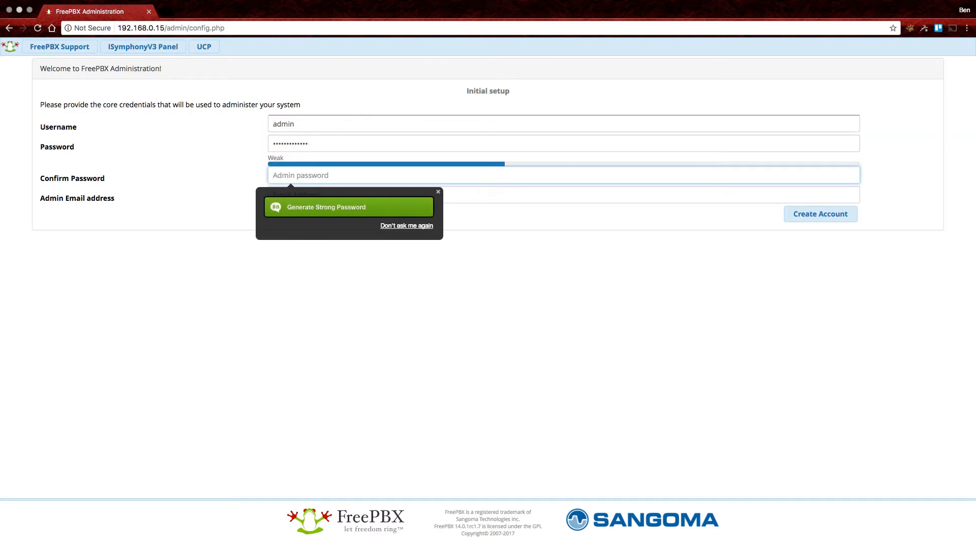
pyautogui.write('•••••••••••••')
pyautogui.press('Tab')
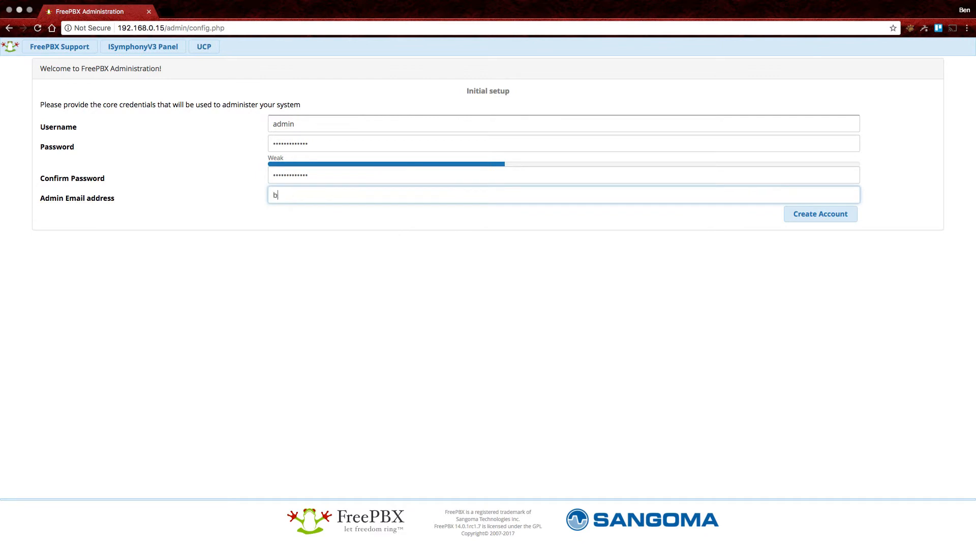
pyautogui.press('Tab')
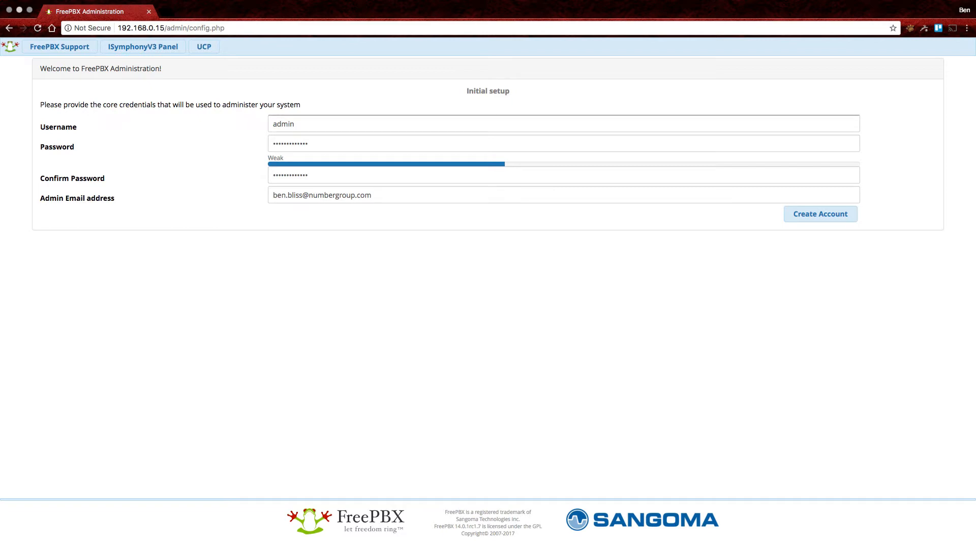
pyautogui.click(820, 214)
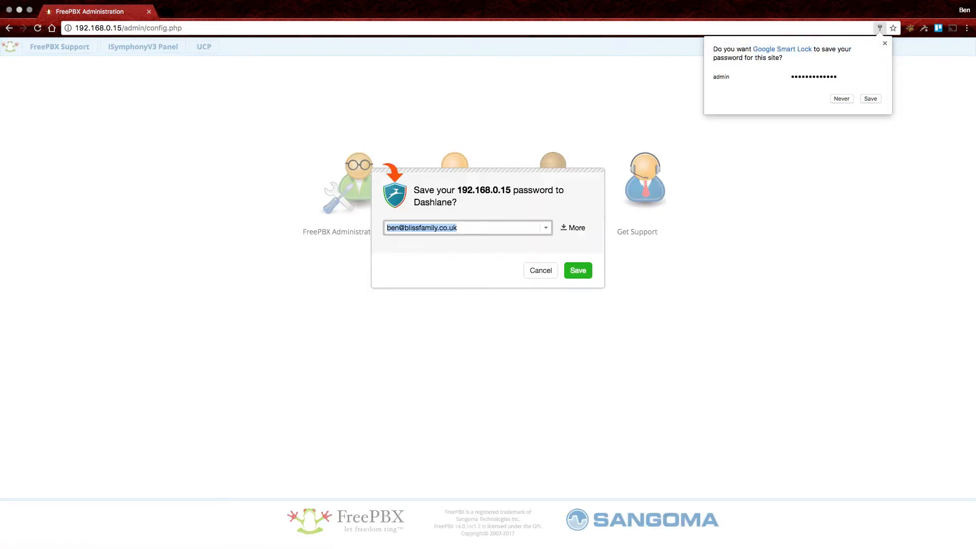
# Log in to FreePBX Administration as admin with its password, dismissing save-password prompts.
pyautogui.click(540, 270)
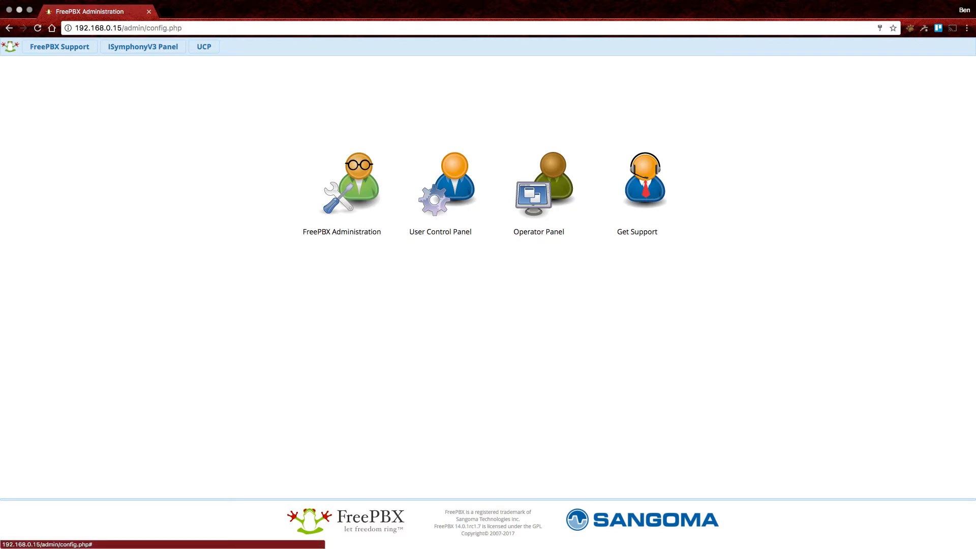
pyautogui.click(351, 184)
pyautogui.write('admin')
pyautogui.press('Tab')
pyautogui.write('••••••••••••••')
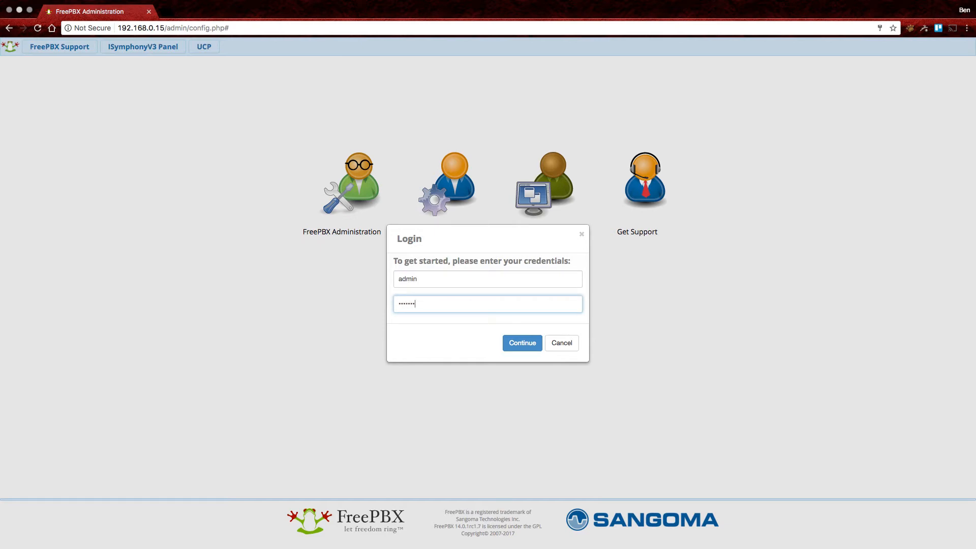
pyautogui.press('Return')
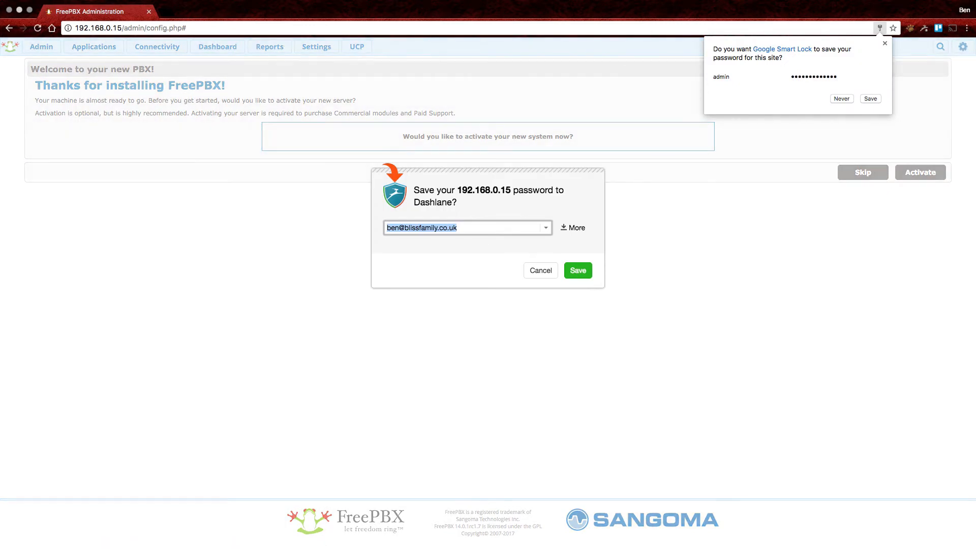
pyautogui.click(540, 270)
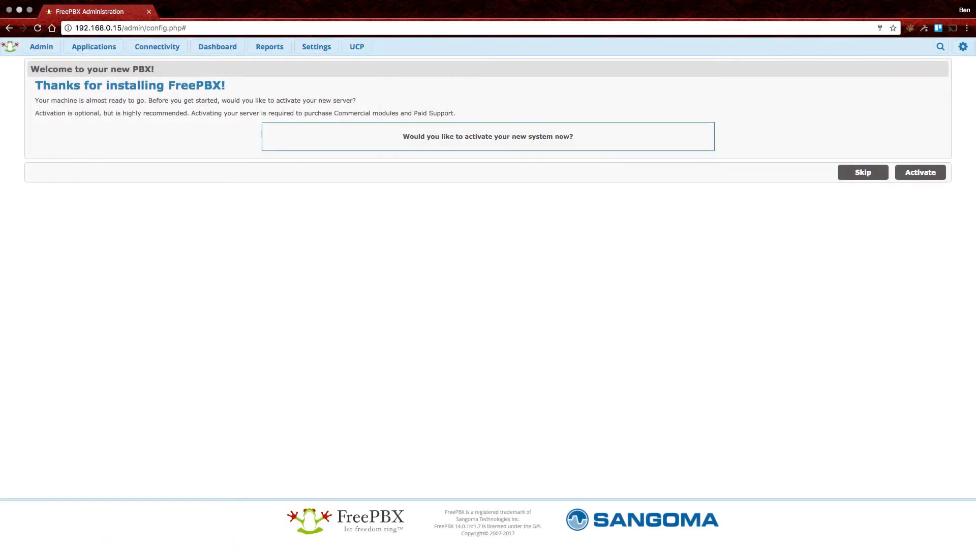
# Begin activation and sign in to the existing portal account with its e-mail and password.
pyautogui.click(920, 173)
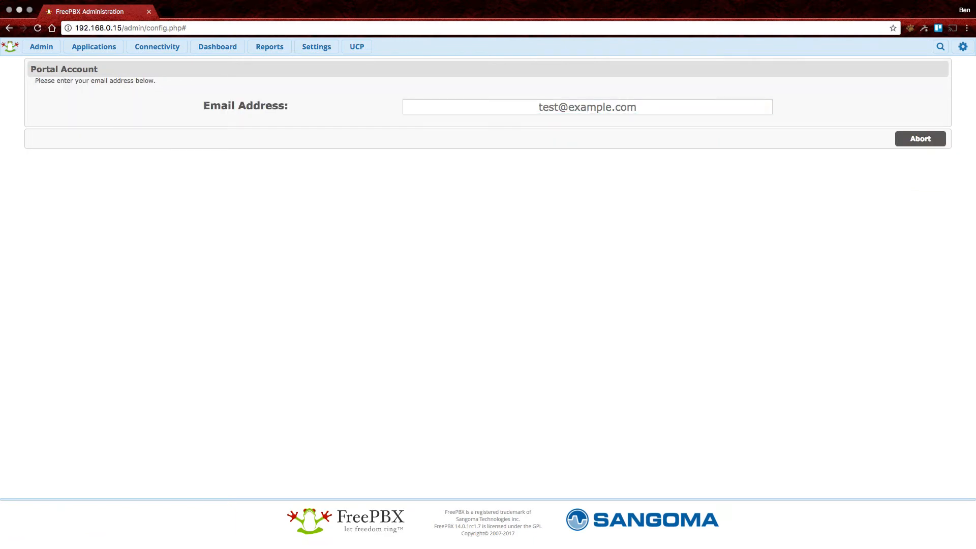
pyautogui.click(587, 107)
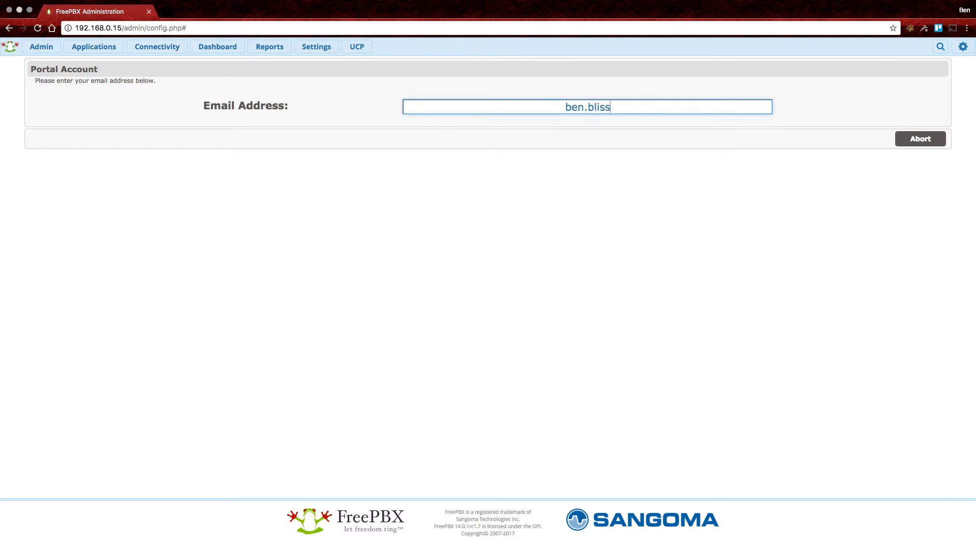
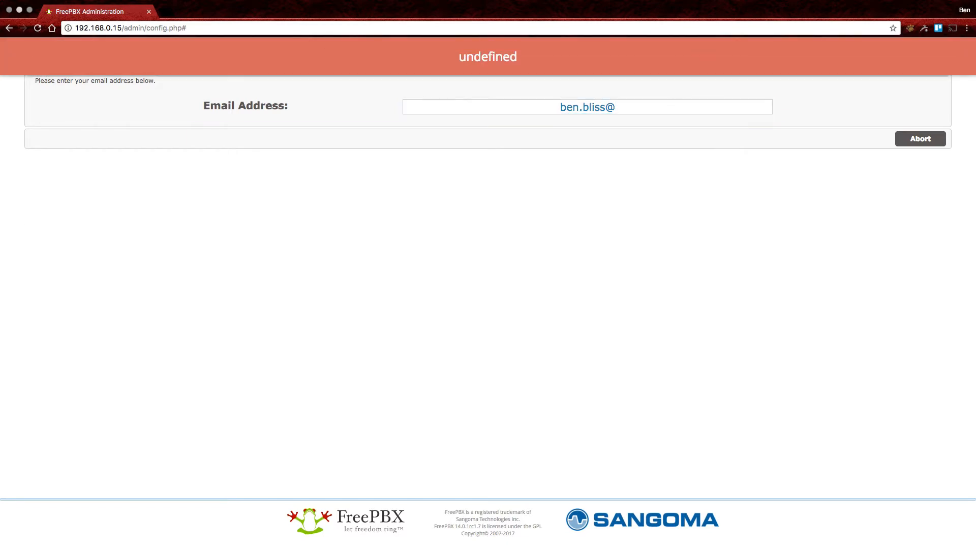
pyautogui.click(616, 107)
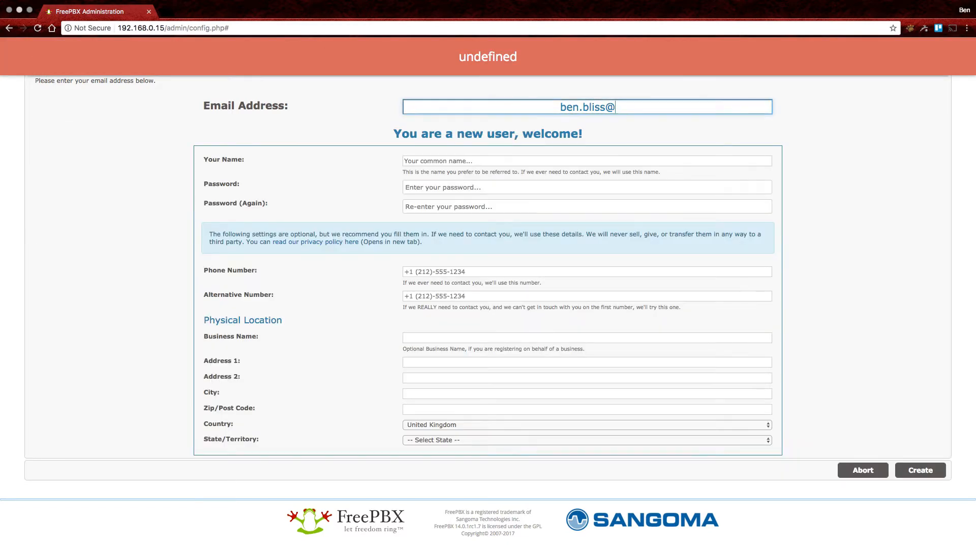
pyautogui.write('numbergroup')
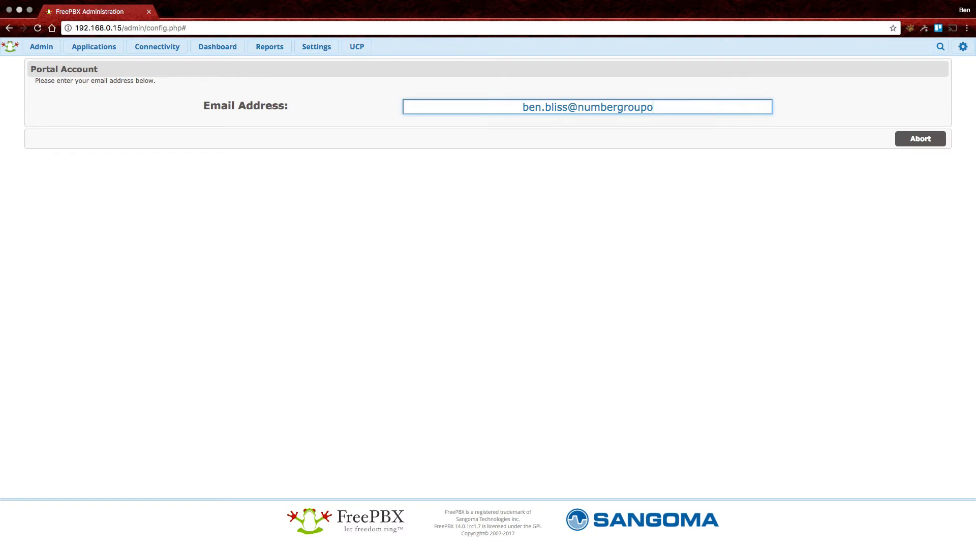
pyautogui.write('.com')
pyautogui.press('Tab')
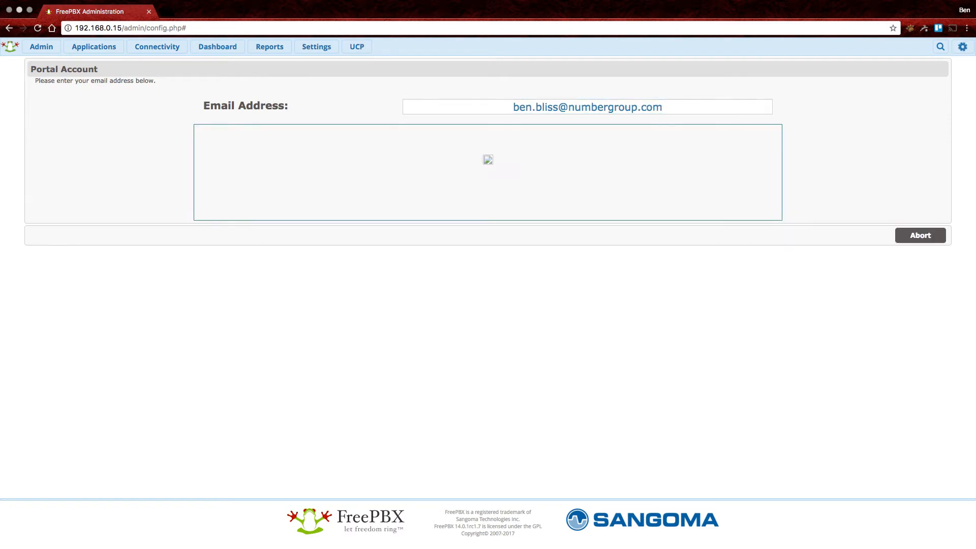
pyautogui.write('•••••••••••••')
pyautogui.press('Tab')
pyautogui.press('Return')
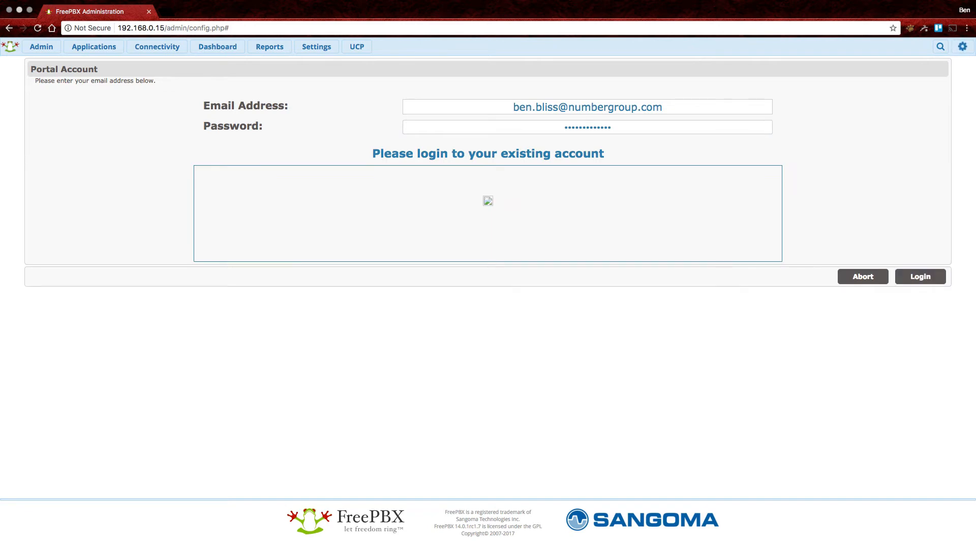
pyautogui.press('Escape')
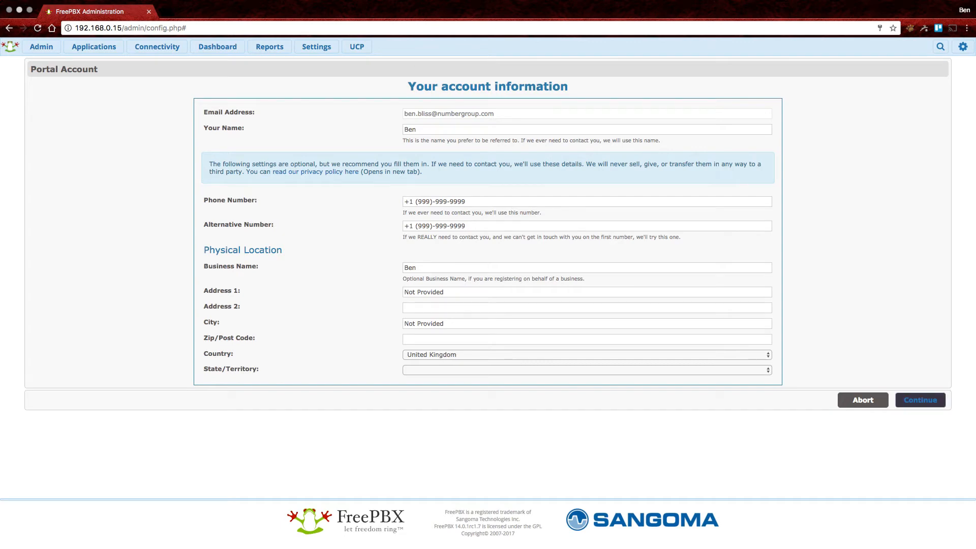
# Accept the account information and decline the password manager prompt.
pyautogui.click(919, 399)
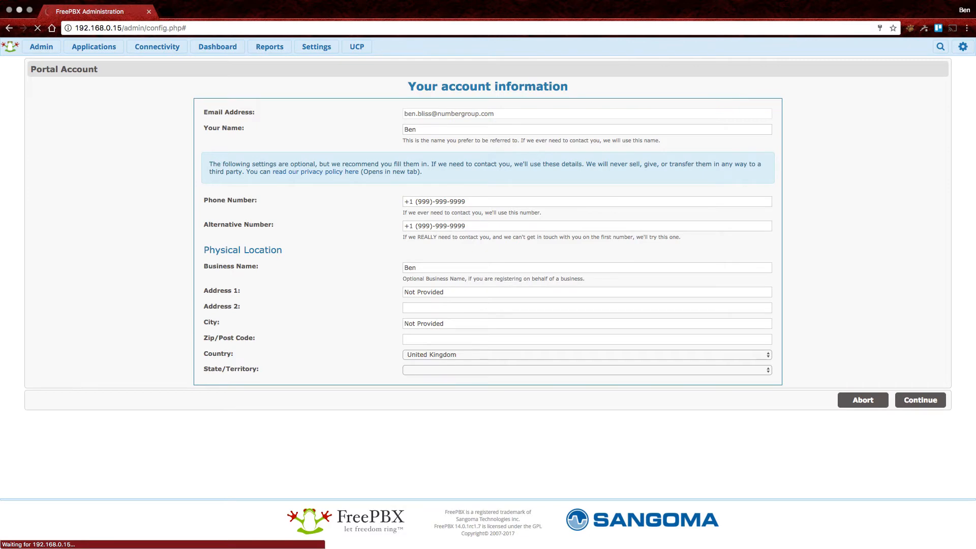
pyautogui.click(541, 270)
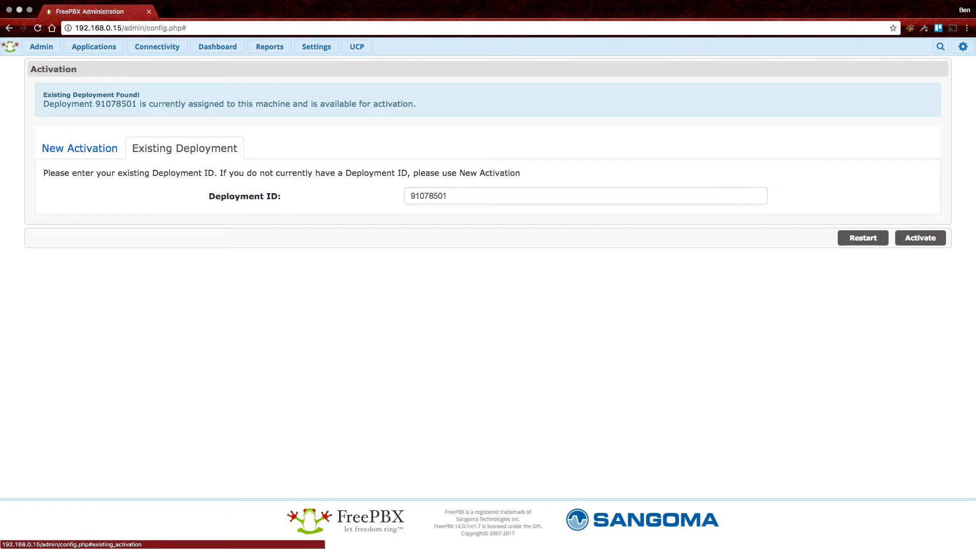
# Activate existing deployment 91078501 on this machine.
pyautogui.click(80, 148)
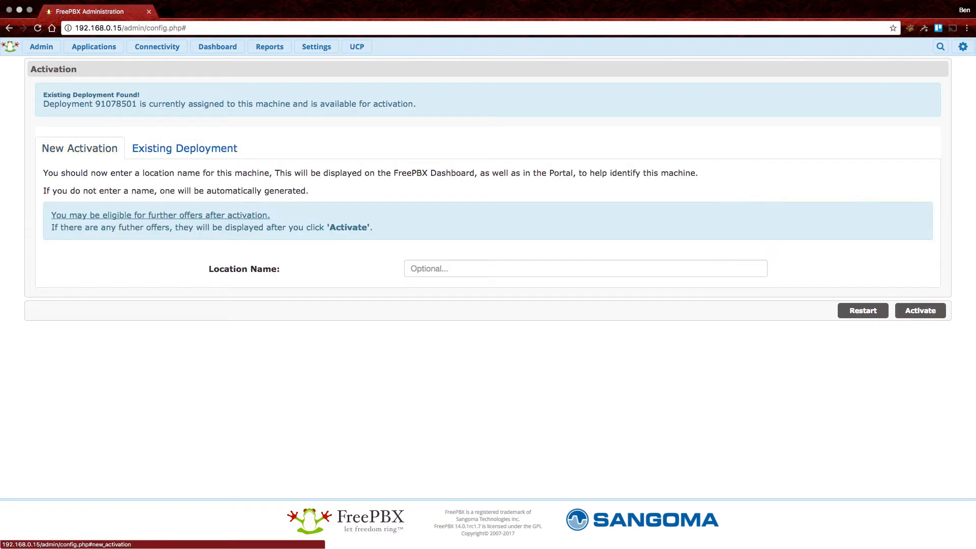
pyautogui.click(184, 148)
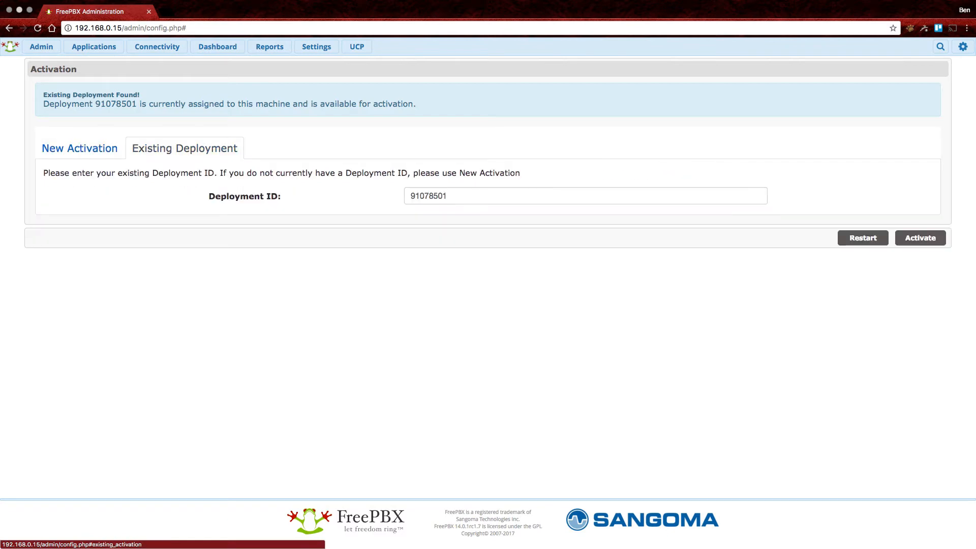
pyautogui.click(920, 238)
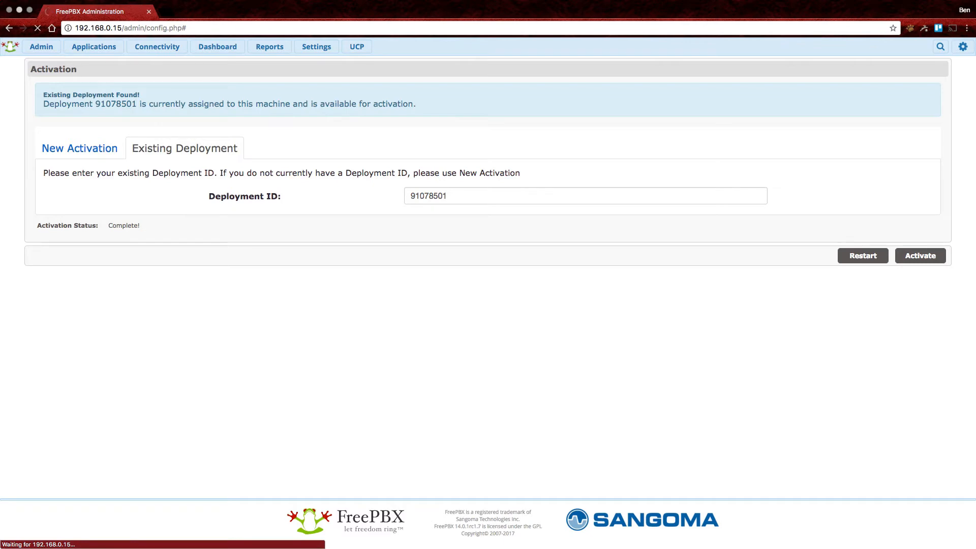
pyautogui.scroll(-2, 487, 302)
pyautogui.scroll(2, 488, 303)
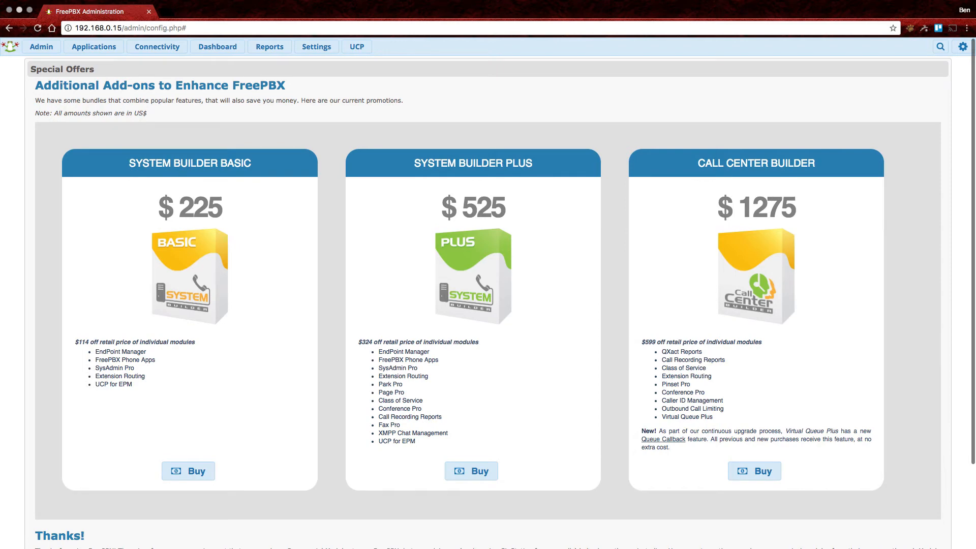
# Skip the Special Offers add-ons and complete the activation wizard.
pyautogui.scroll(-2, 488, 302)
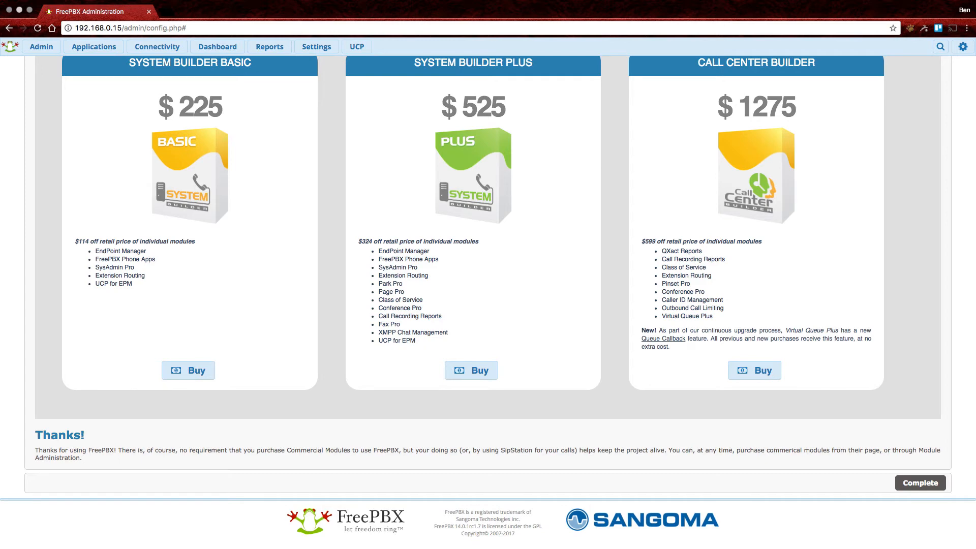
pyautogui.click(921, 482)
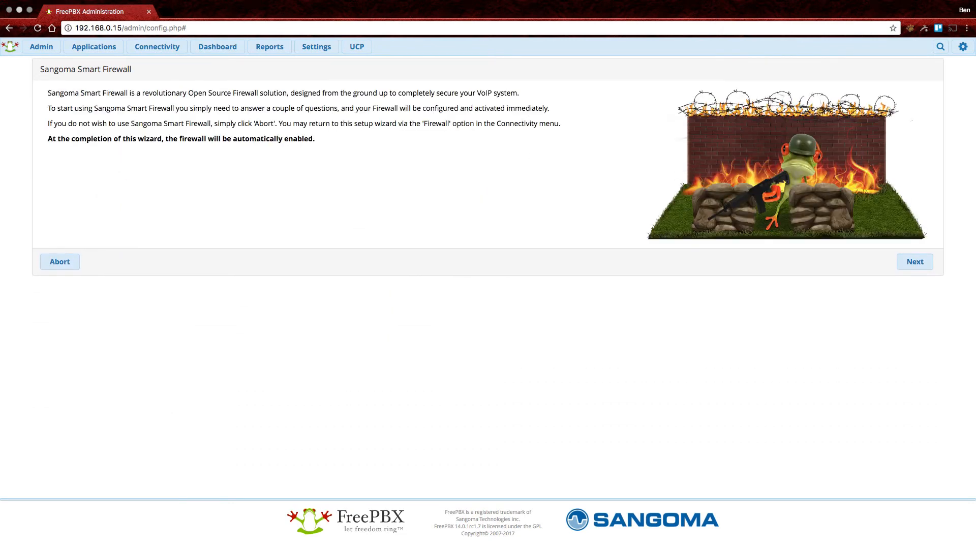
# Answer Yes to trusting this client and network, Responsive Firewall and automatic Asterisk IP settings.
pyautogui.click(914, 261)
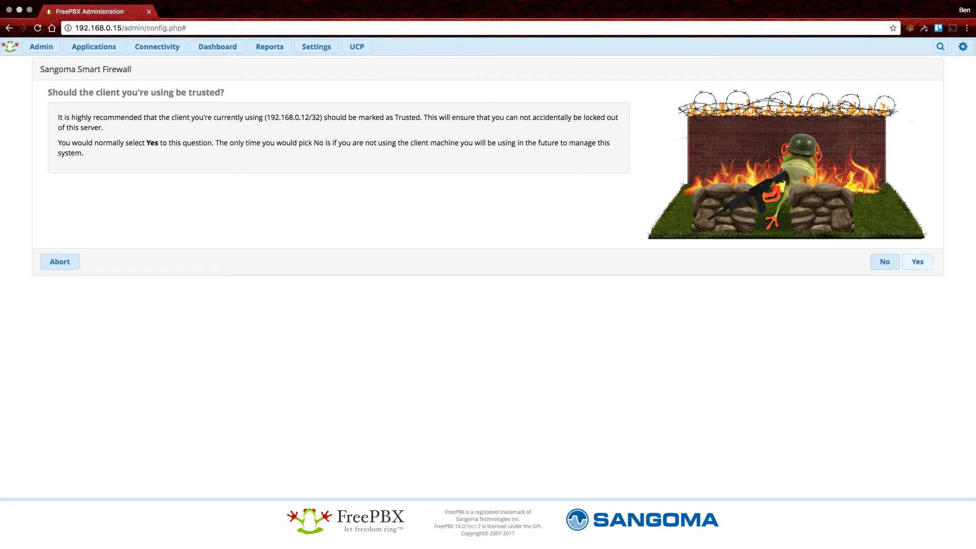
pyautogui.click(917, 261)
pyautogui.click(885, 298)
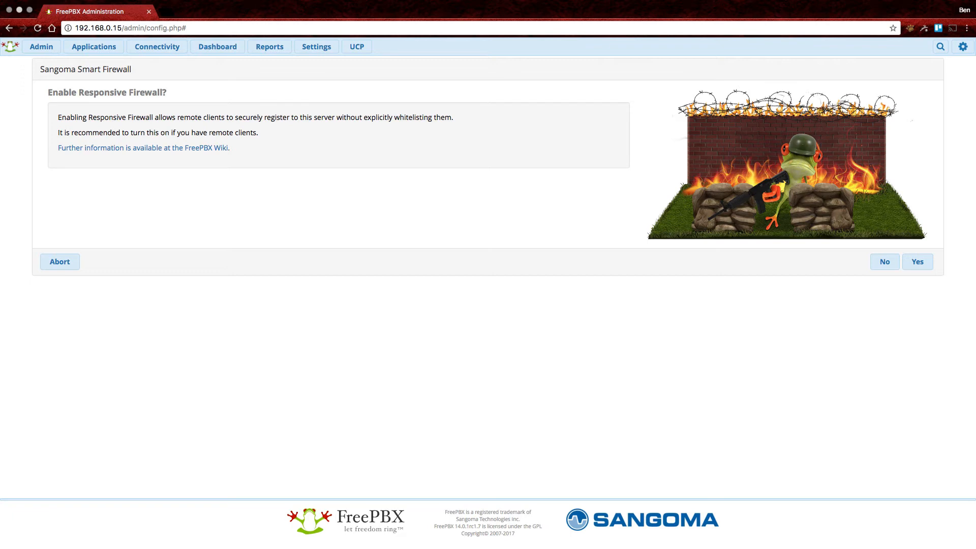
pyautogui.click(917, 261)
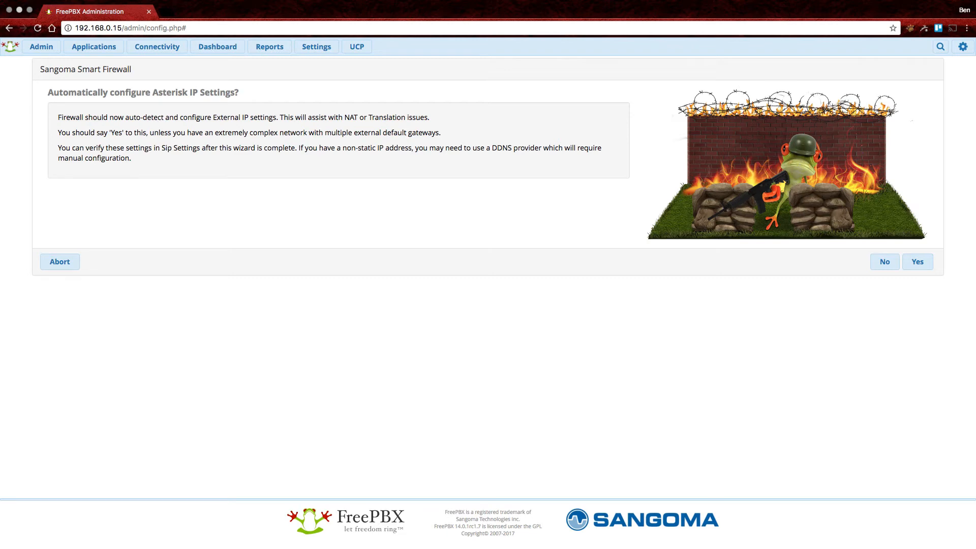
pyautogui.click(918, 262)
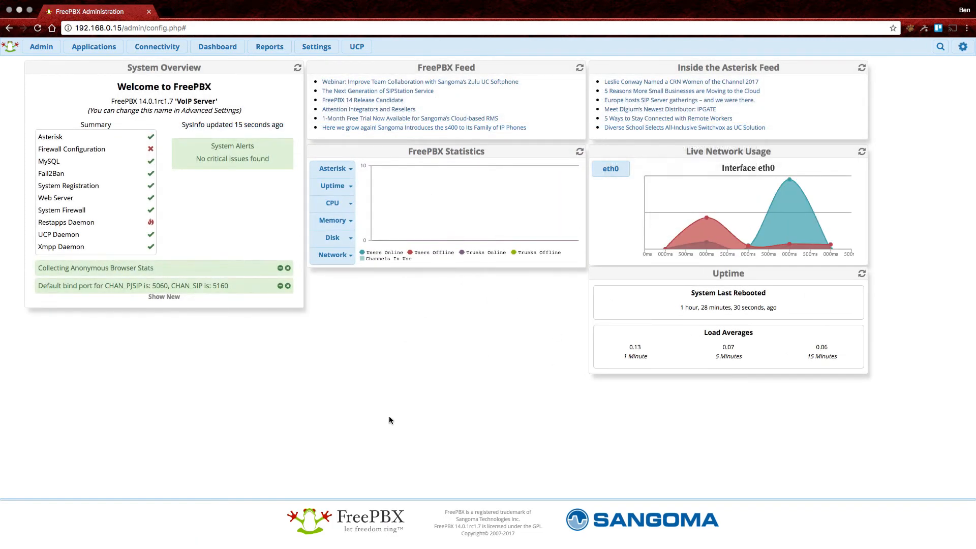
# Go from the Dashboard through the Connectivity menu to the Trunks page.
pyautogui.moveTo(77, 221)
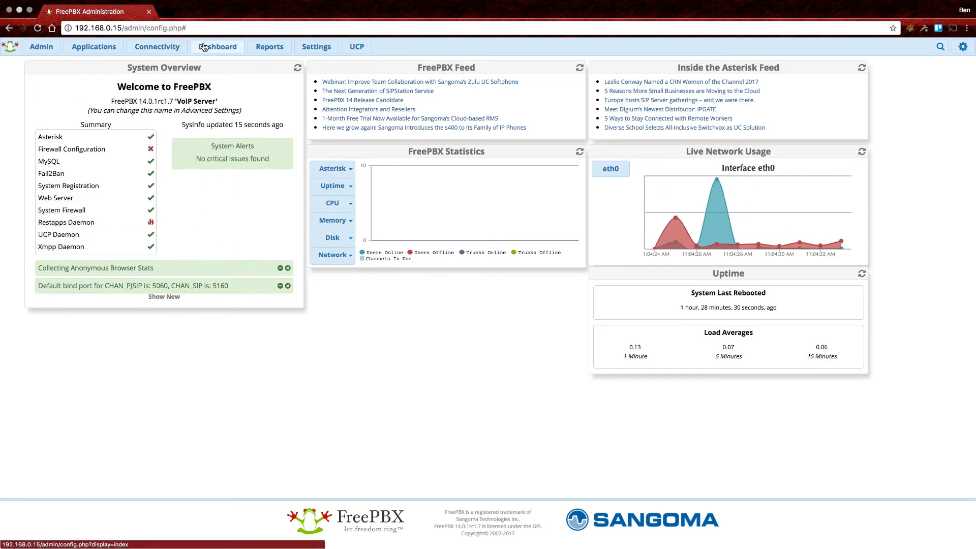
pyautogui.click(172, 54)
pyautogui.click(105, 46)
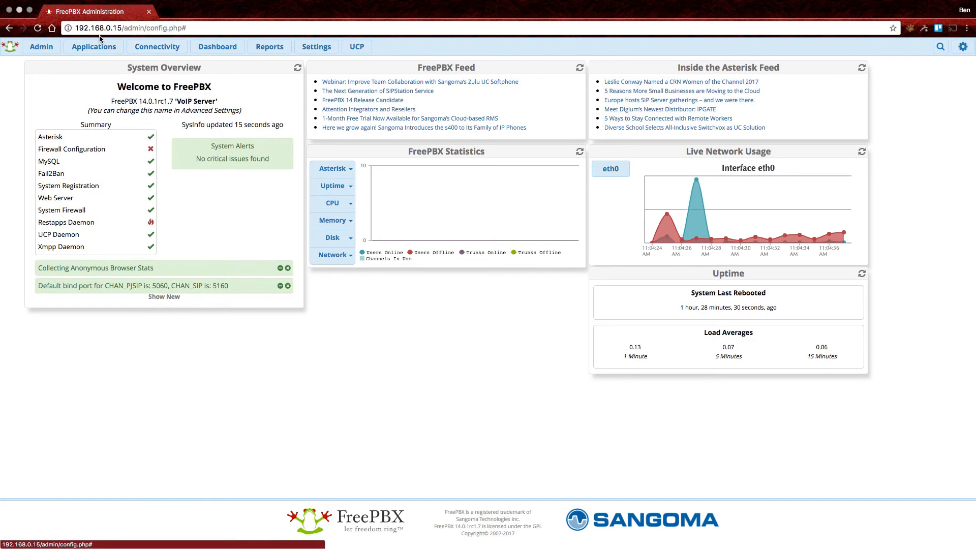
pyautogui.moveTo(101, 49)
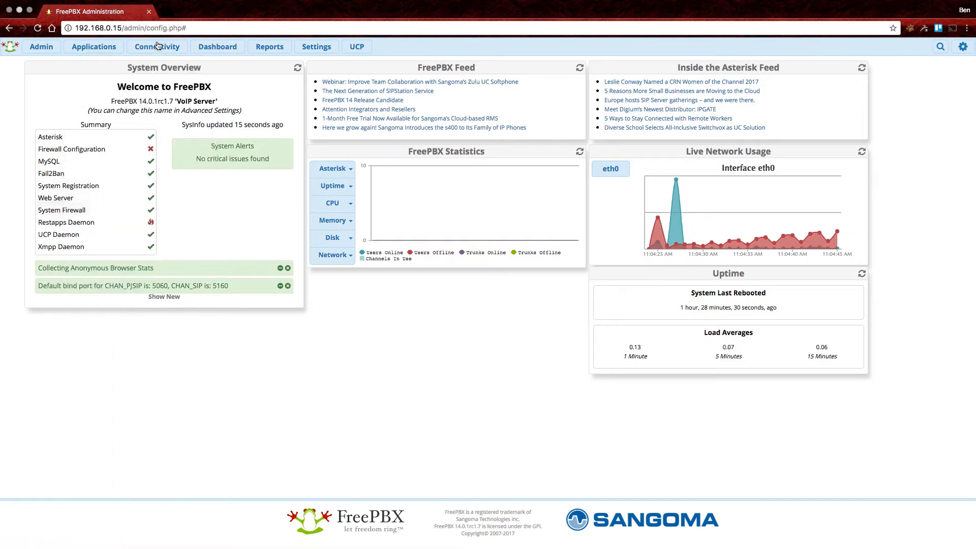
pyautogui.moveTo(157, 47)
pyautogui.click(158, 169)
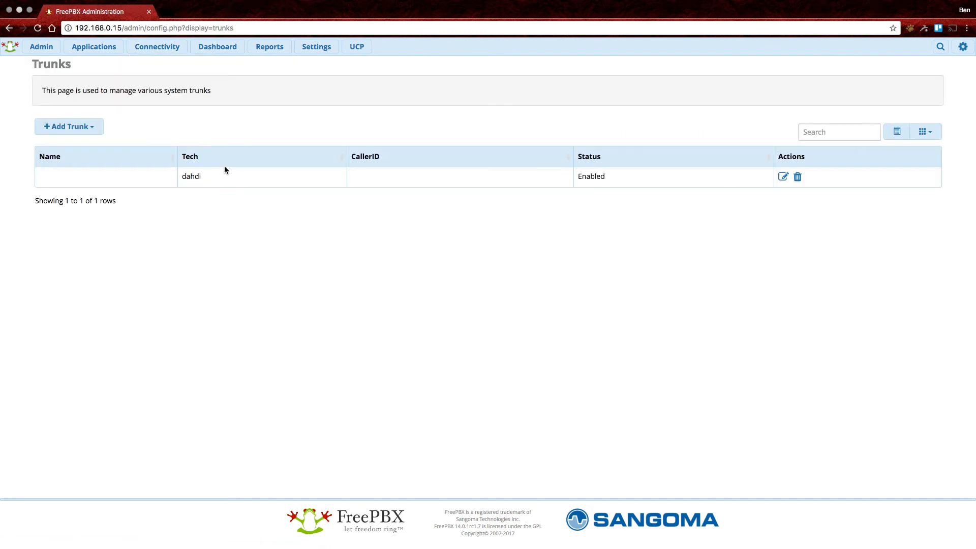
# Delete the existing dahdi trunk and start a new SIP (chan_sip) trunk.
pyautogui.click(798, 176)
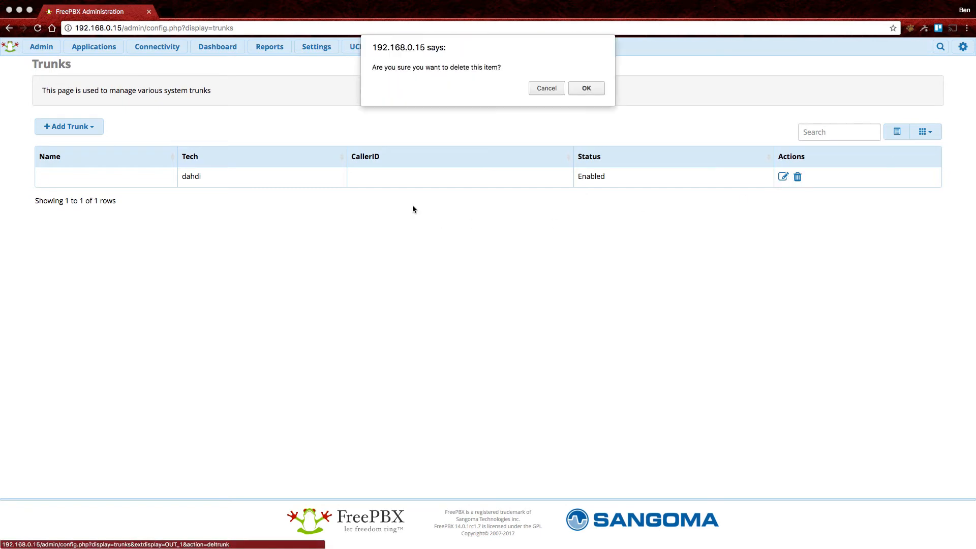
pyautogui.click(587, 90)
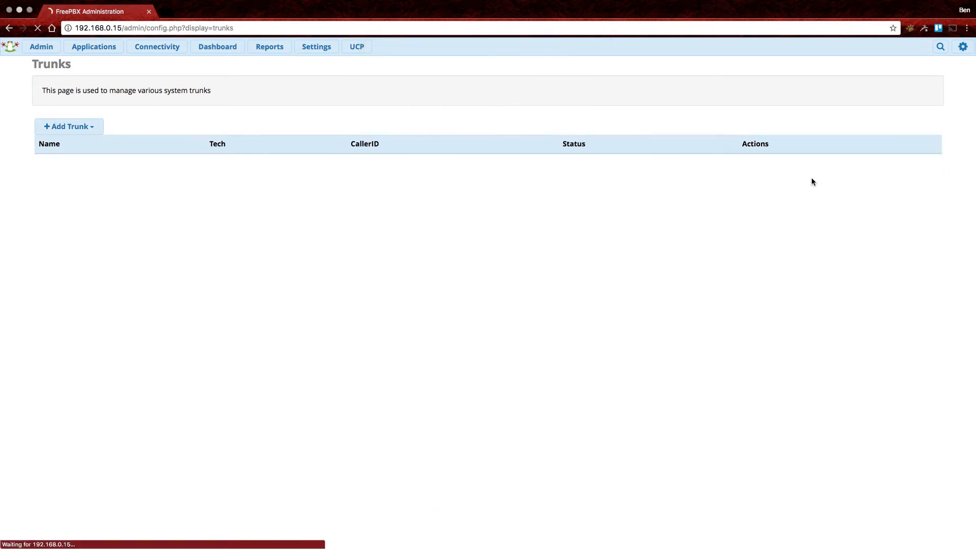
pyautogui.click(81, 127)
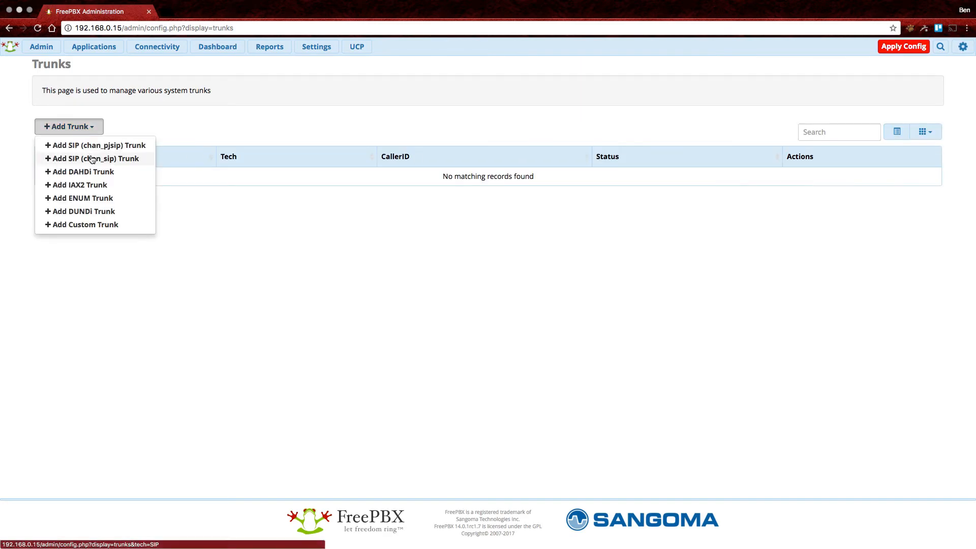
pyautogui.click(119, 158)
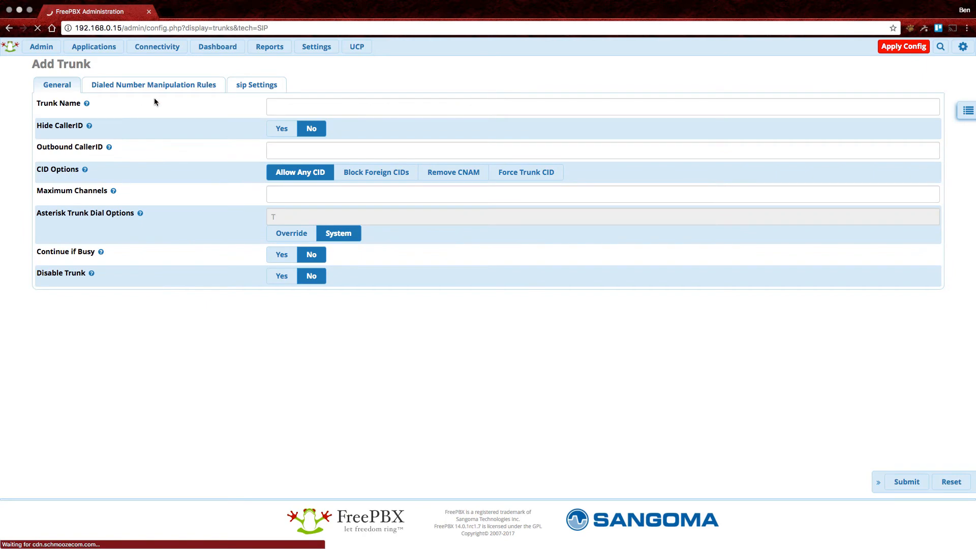
# Name the trunk 'Numbergroup' and enter the company's outbound caller ID number.
pyautogui.click(312, 104)
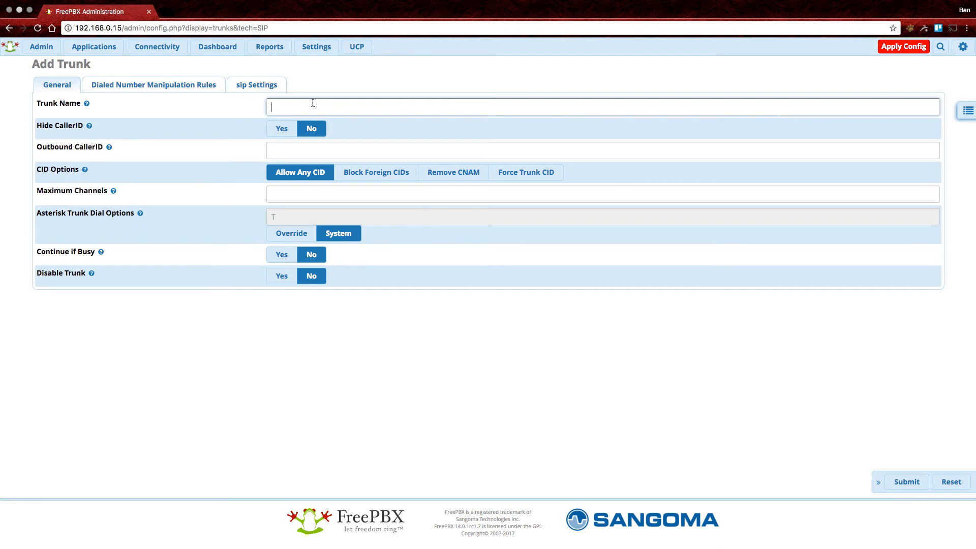
pyautogui.write('NUmbergroup')
pyautogui.press('Left')
pyautogui.press('Left')
pyautogui.press('Left')
pyautogui.press('Left')
pyautogui.press('Left')
pyautogui.press('Delete')
pyautogui.press('End')
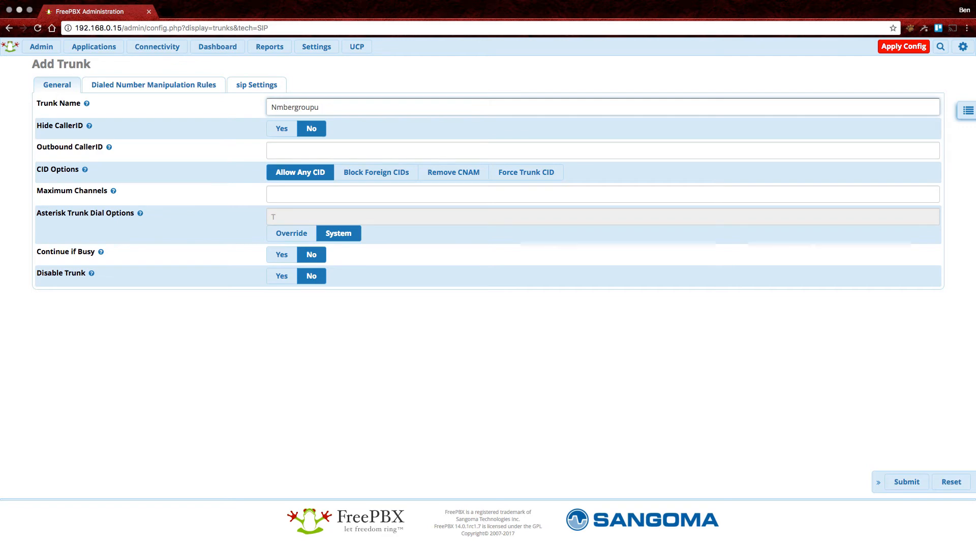
pyautogui.press('Left')
pyautogui.press('Left')
pyautogui.press('Left')
pyautogui.press('Left')
pyautogui.press('Left')
pyautogui.press('Left')
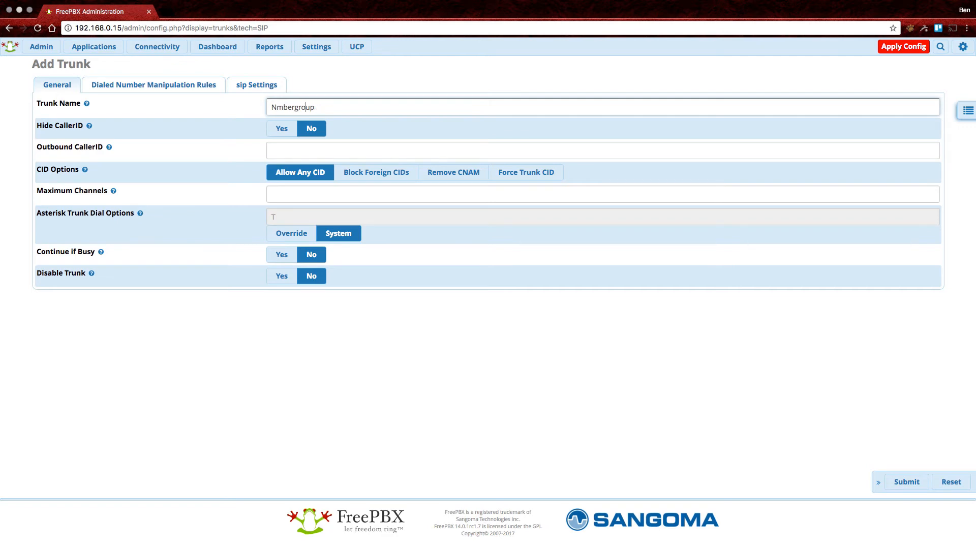
pyautogui.write('u')
pyautogui.press('End')
pyautogui.press('Tab')
pyautogui.press('Tab')
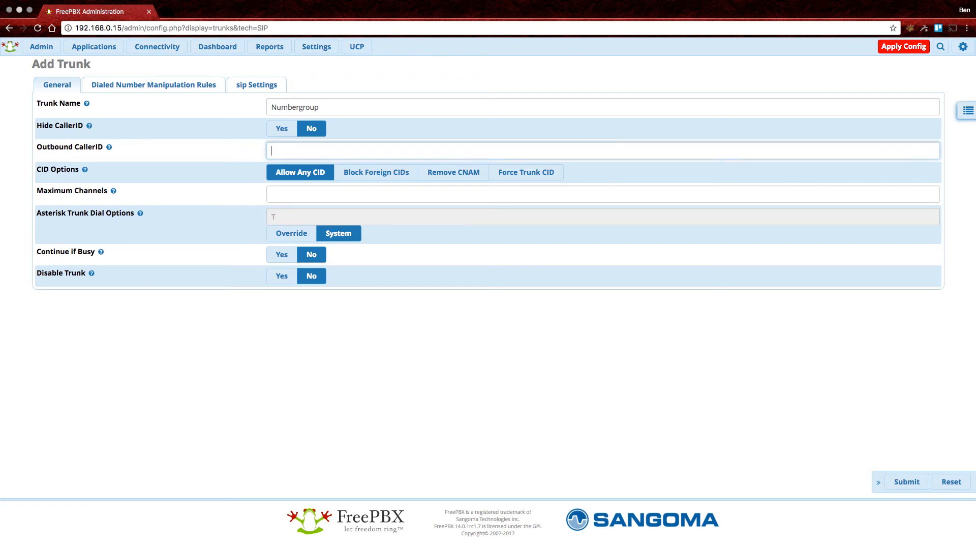
pyautogui.press('Tab')
pyautogui.press('Tab')
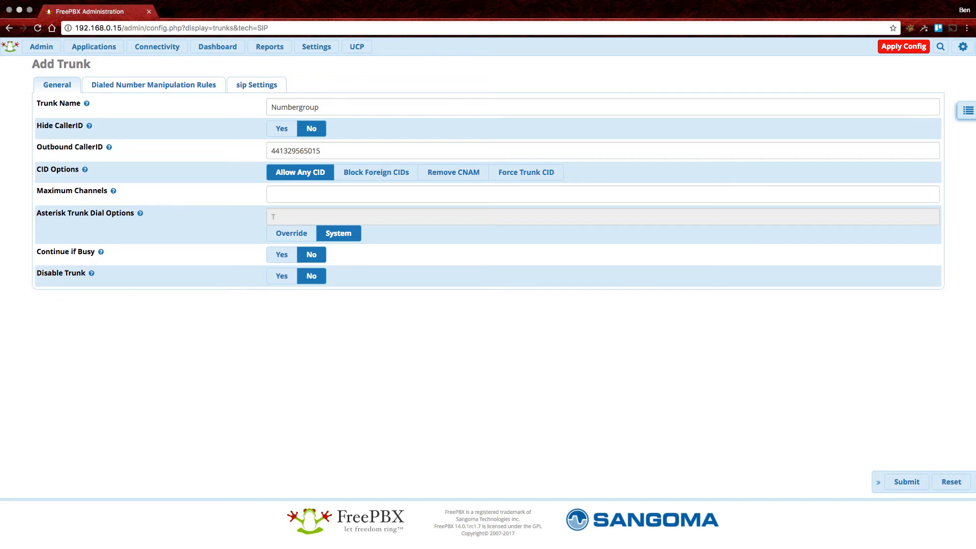
# Load portal.numbergroup.com in a new browser tab.
pyautogui.press('super+t')
pyautogui.write('portal.numbergroup.com')
pyautogui.press('Return')
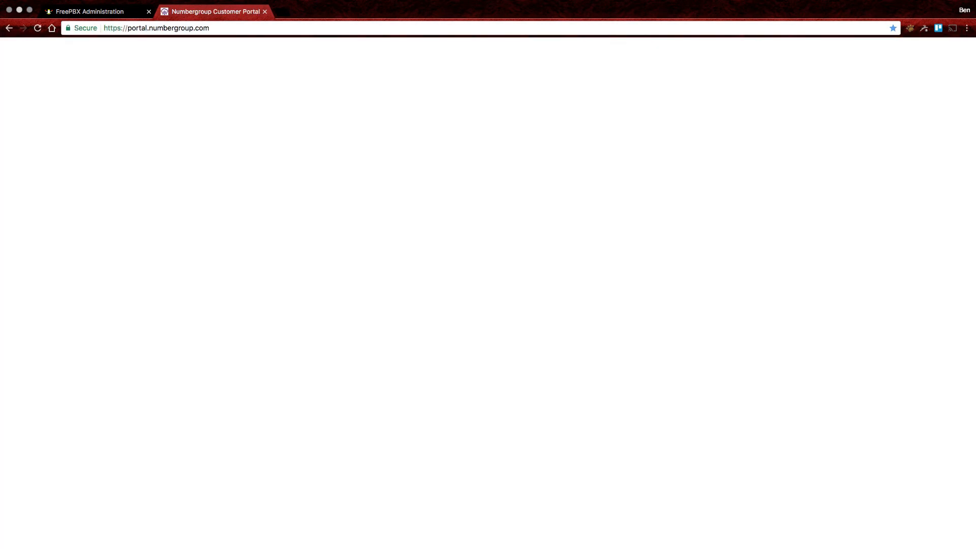
# Log in to the portal and open the test customer's My New SIP trunk settings.
pyautogui.press('Return')
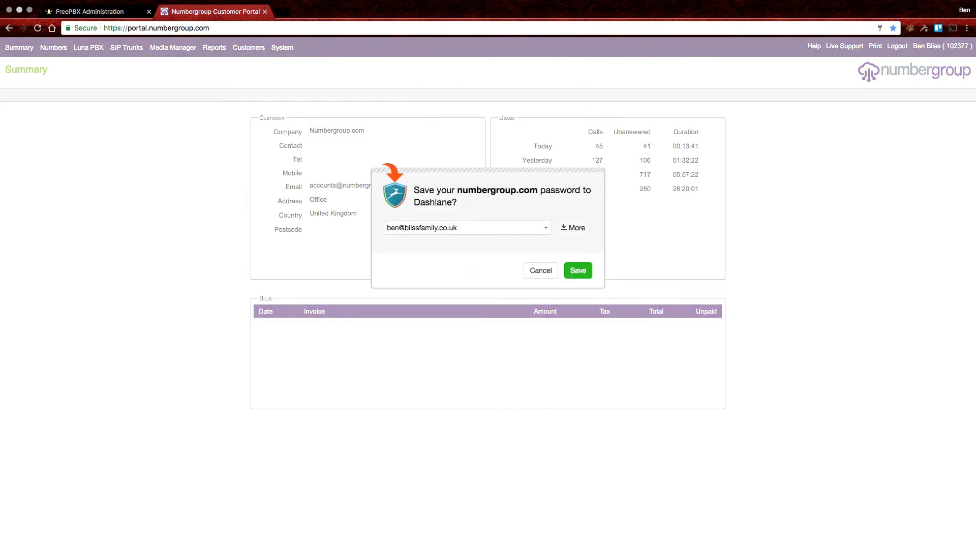
pyautogui.click(540, 271)
pyautogui.moveTo(249, 48)
pyautogui.click(264, 62)
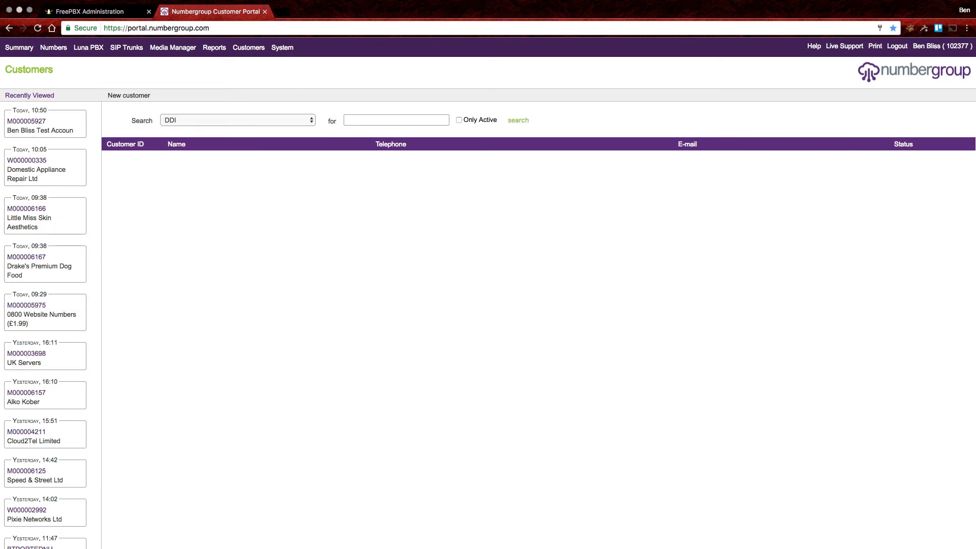
pyautogui.click(27, 122)
pyautogui.click(237, 96)
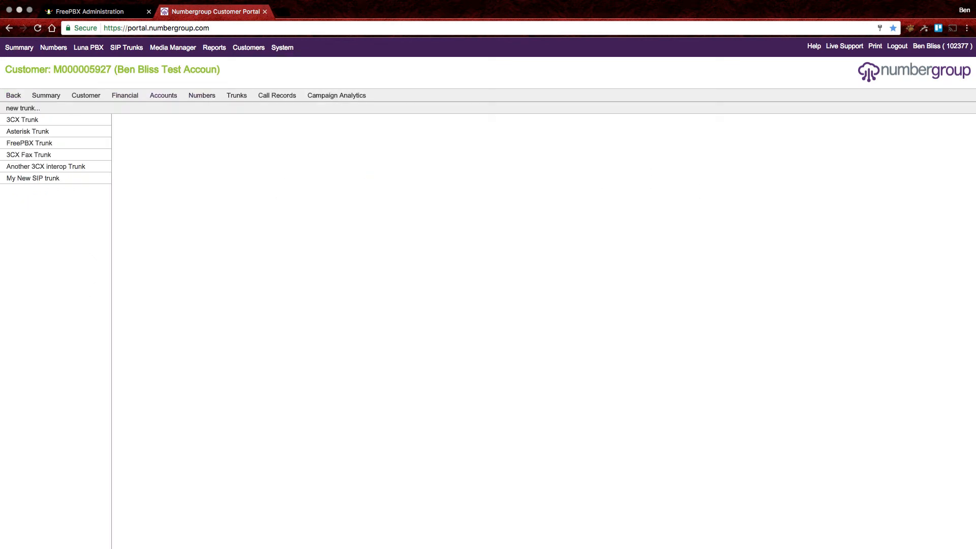
pyautogui.click(33, 178)
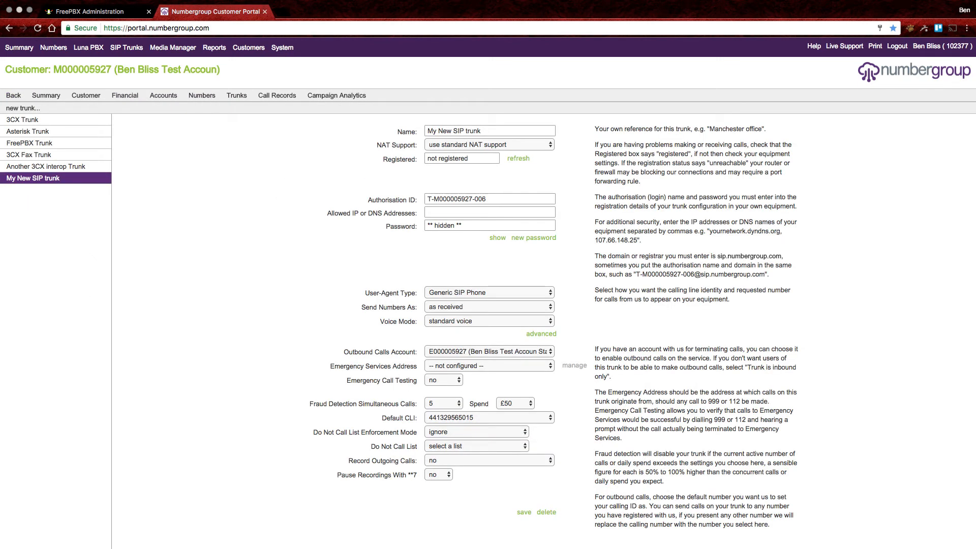
# Set the trunk's User-Agent Type to Asterisk PBX and save, acknowledging the warning.
pyautogui.tripleClick(399, 418)
pyautogui.click(399, 418)
pyautogui.click(476, 291)
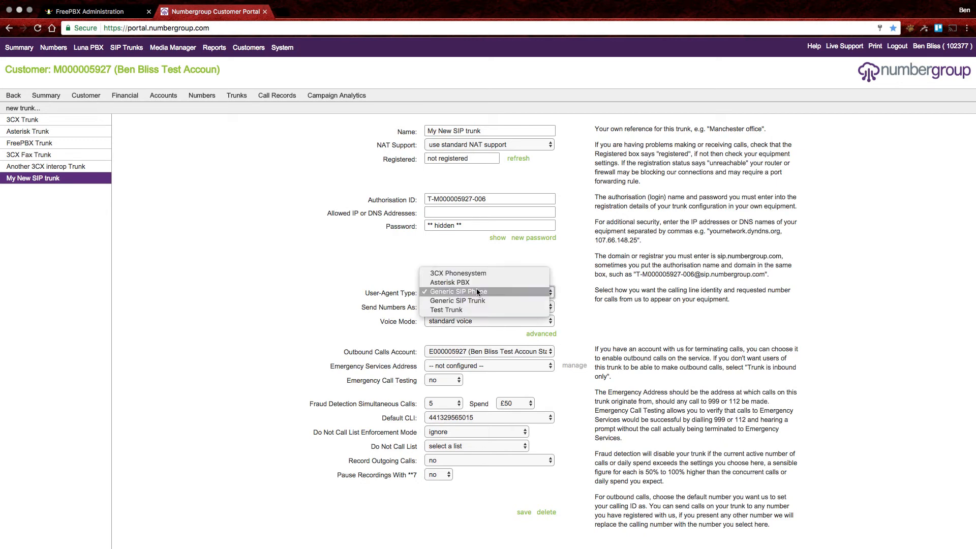
pyautogui.click(480, 282)
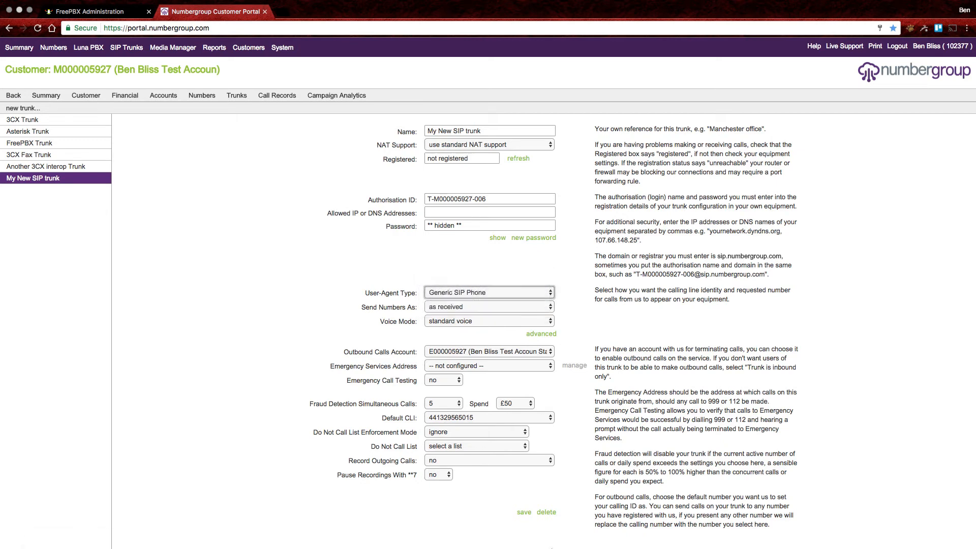
pyautogui.click(527, 512)
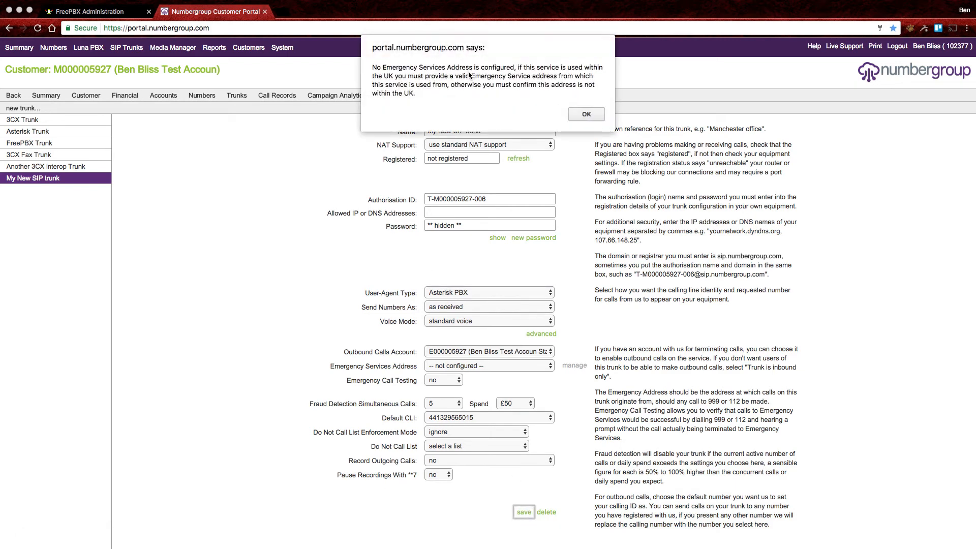
pyautogui.click(584, 113)
# Set the Numbergroup trunk's Maximum Channels to 50, then select the Outgoing Trunk Name field under sip Settings.
pyautogui.click(133, 12)
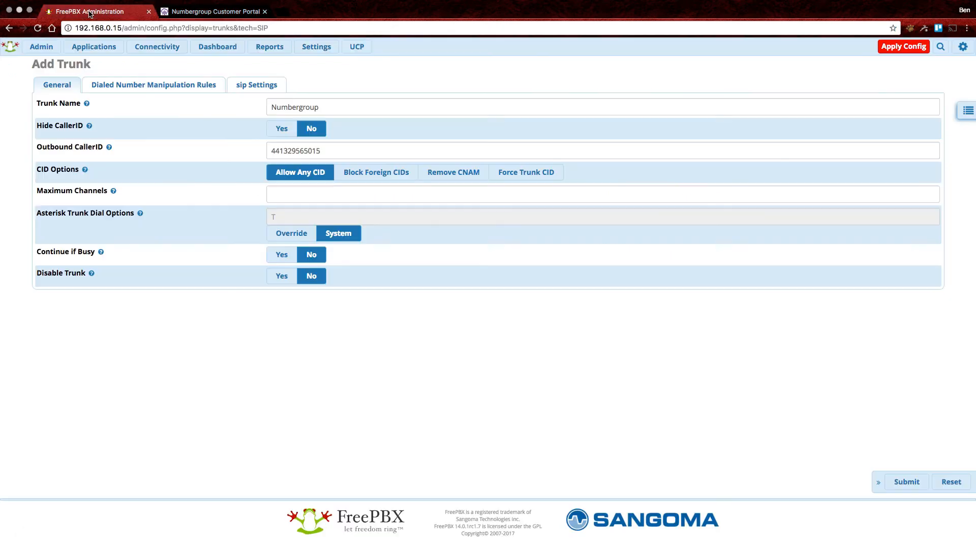
pyautogui.click(307, 194)
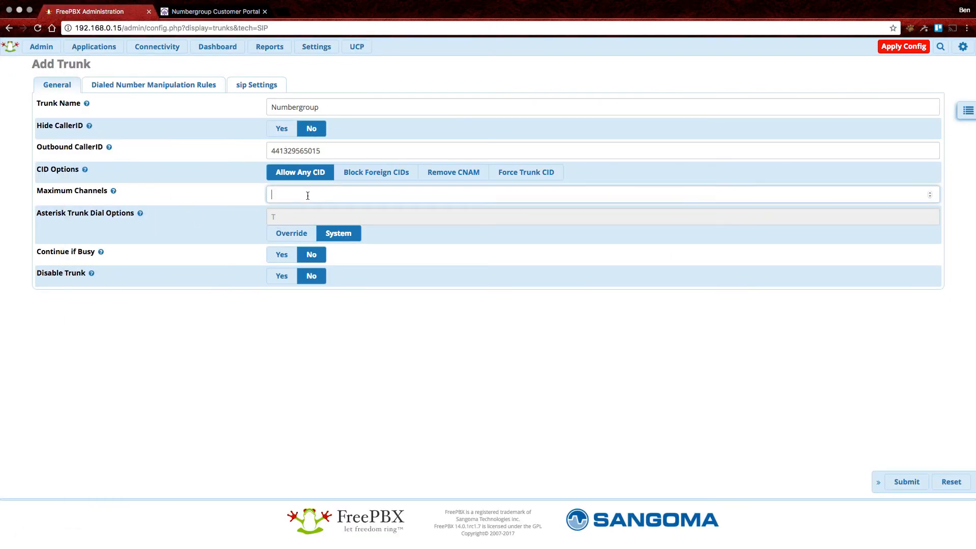
pyautogui.write('50')
pyautogui.press('Tab')
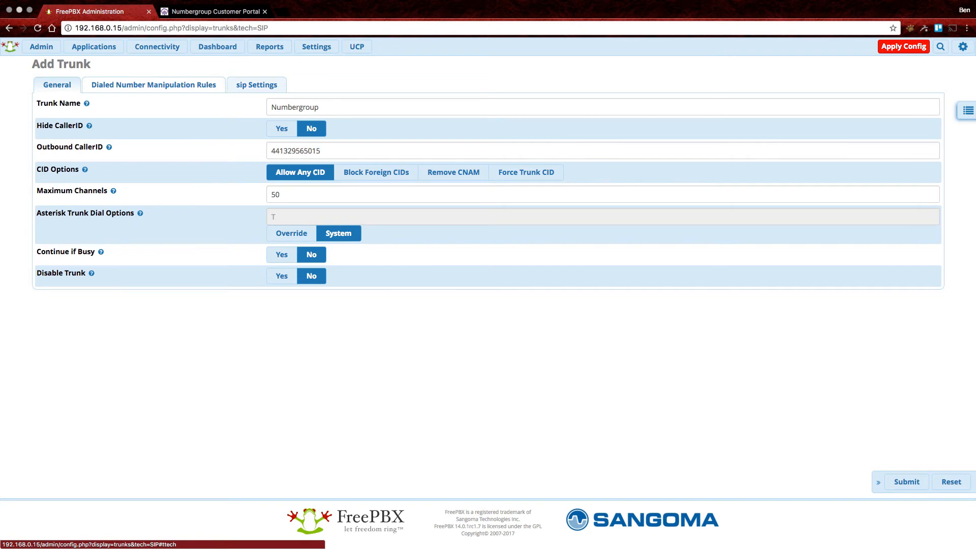
pyautogui.click(257, 84)
pyautogui.click(305, 127)
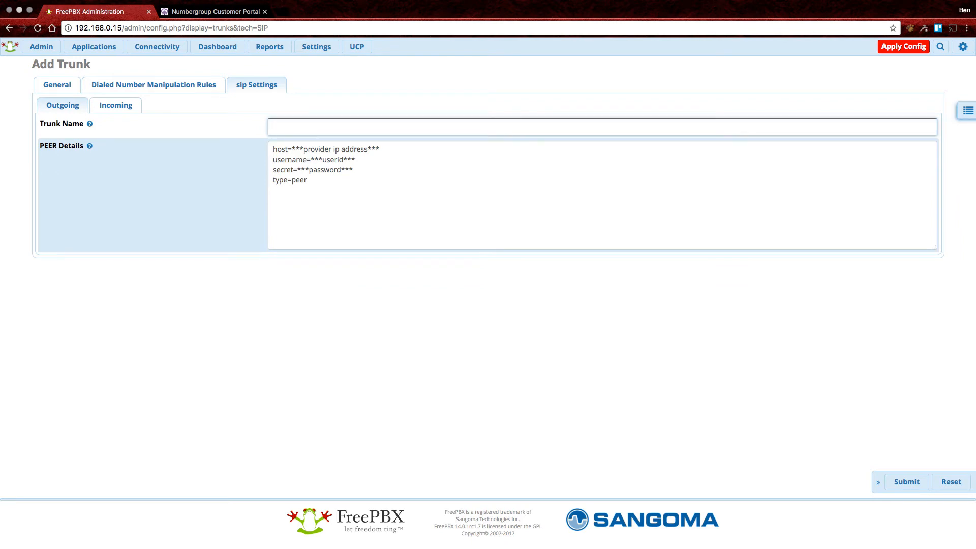
# Name the outgoing peer NG-Outbound and set its PEER Details host to sip.numbergroup.com.
pyautogui.write('NG-Outbound')
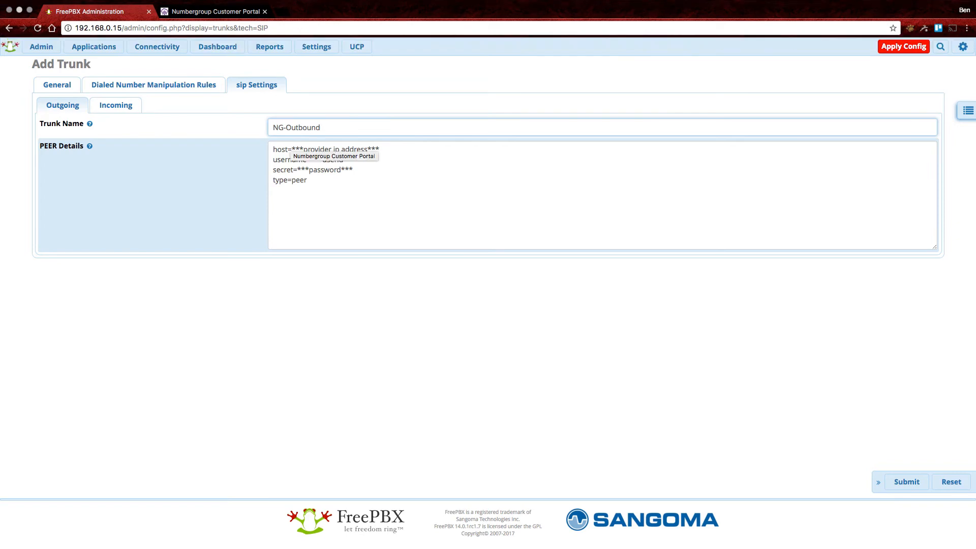
pyautogui.click(216, 12)
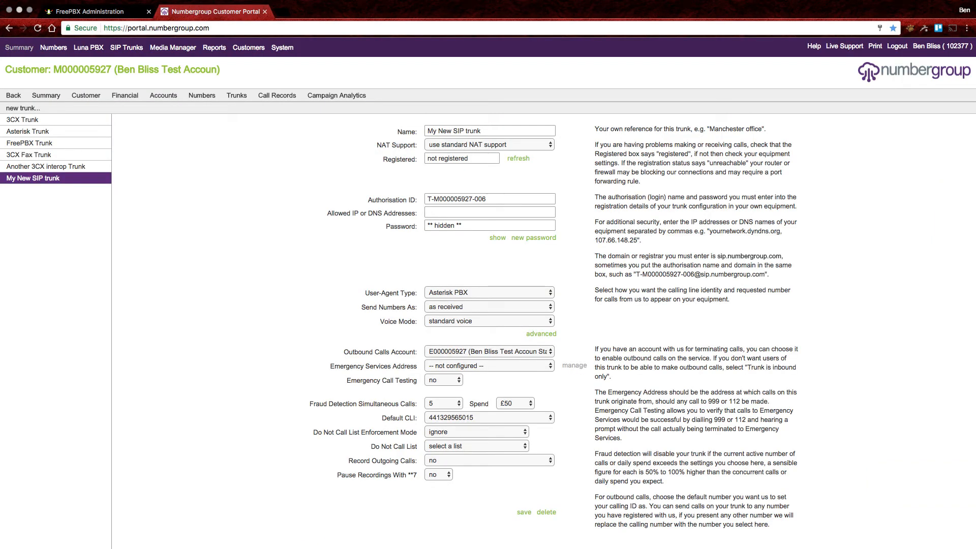
pyautogui.tripleClick(457, 199)
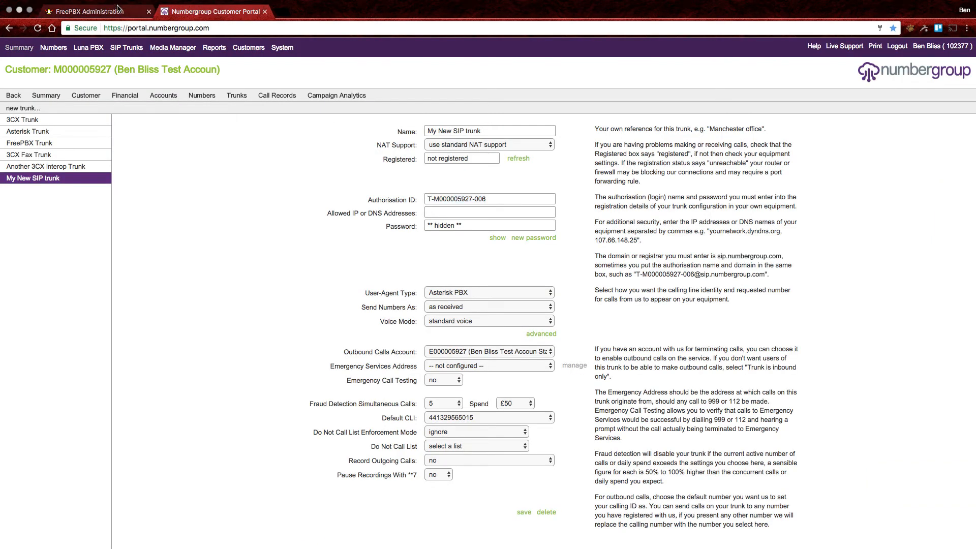
pyautogui.click(89, 11)
pyautogui.moveTo(310, 159); pyautogui.dragTo(379, 159)
pyautogui.press('Down')
pyautogui.press('Down')
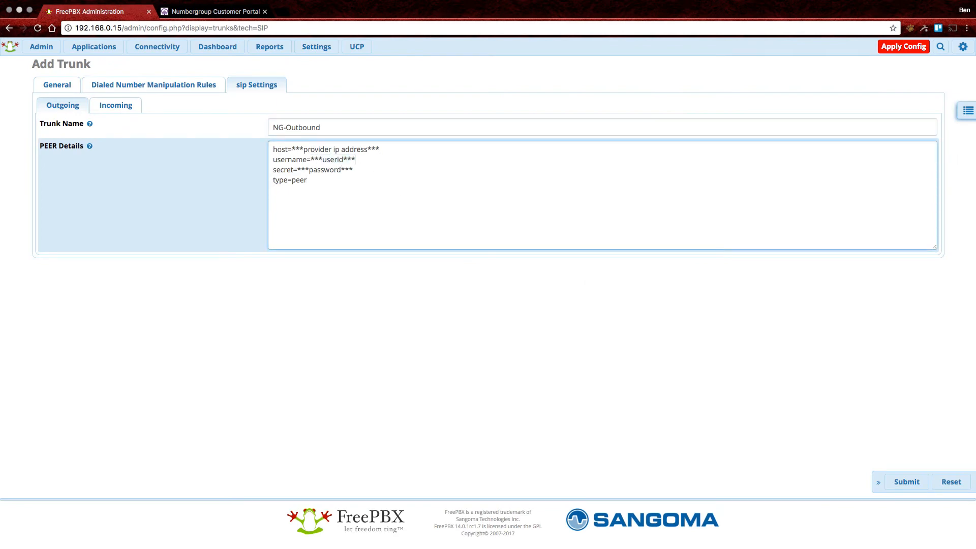
pyautogui.hotkey('shift', 'Left')
pyautogui.hotkey('shift', 'Left')
pyautogui.hotkey('shift', 'Left')
pyautogui.hotkey('shift', 'Left')
pyautogui.hotkey('shift', 'Left')
pyautogui.hotkey('shift', 'Left')
pyautogui.hotkey('shift', 'Left')
pyautogui.hotkey('shift', 'Left')
pyautogui.hotkey('shift', 'Left')
pyautogui.hotkey('shift', 'Left')
pyautogui.hotkey('shift', 'Left')
pyautogui.moveTo(355, 160); pyautogui.dragTo(310, 160)
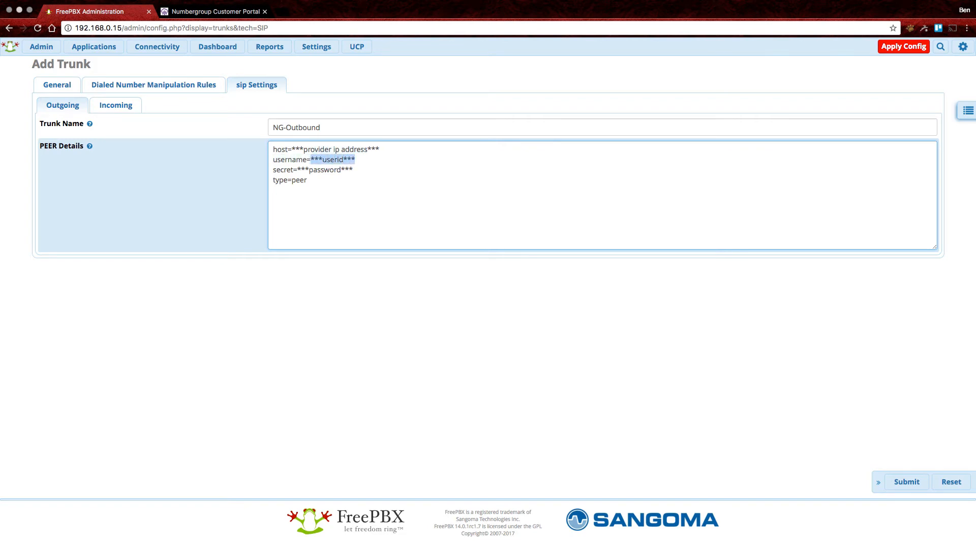
pyautogui.rightClick(318, 161)
pyautogui.click(351, 223)
pyautogui.moveTo(345, 159); pyautogui.dragTo(379, 149)
pyautogui.press('BackSpace')
pyautogui.write('si')
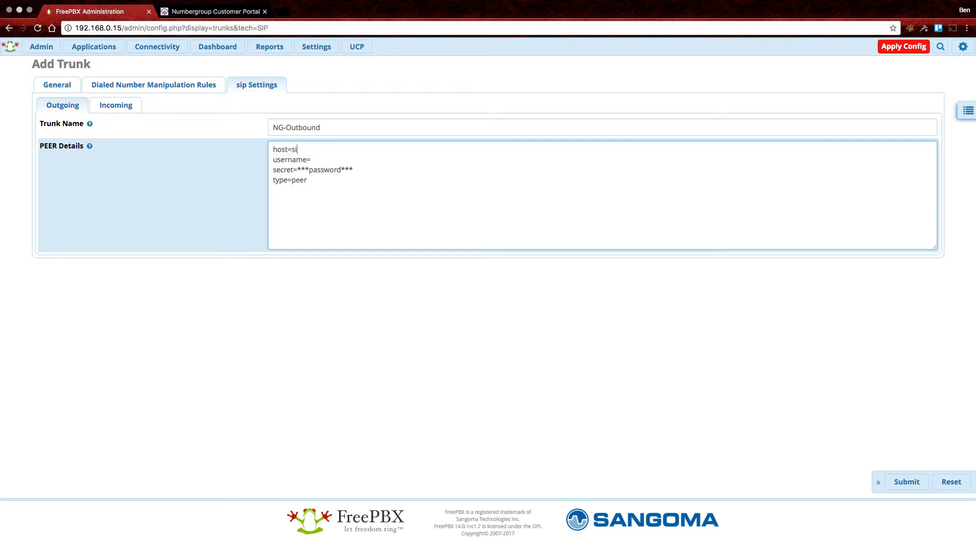
pyautogui.write('p.numbergroup.com')
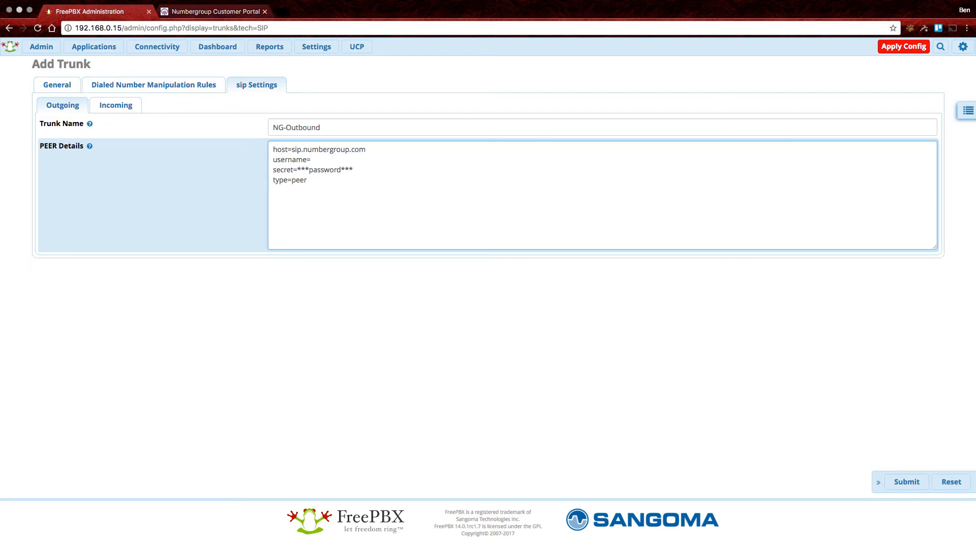
# Fill the PEER Details username with the authorisation ID and secret with the trunk password, then submit.
pyautogui.click(265, 11)
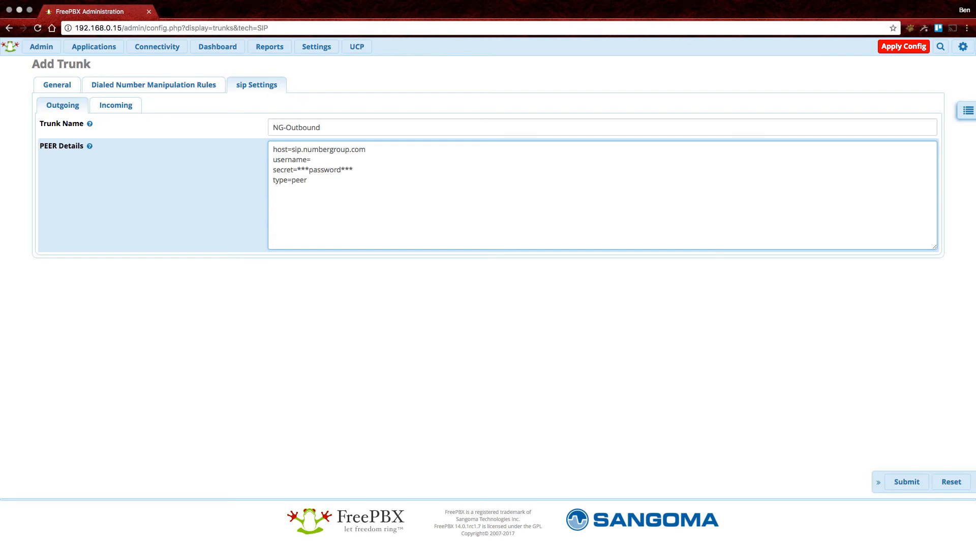
pyautogui.rightClick(325, 169)
pyautogui.click(355, 230)
pyautogui.rightClick(316, 160)
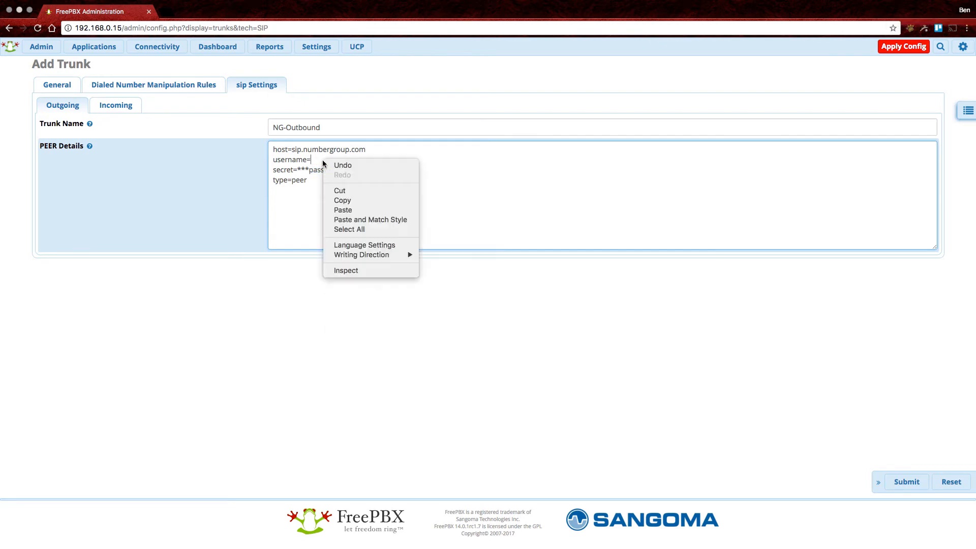
pyautogui.click(360, 211)
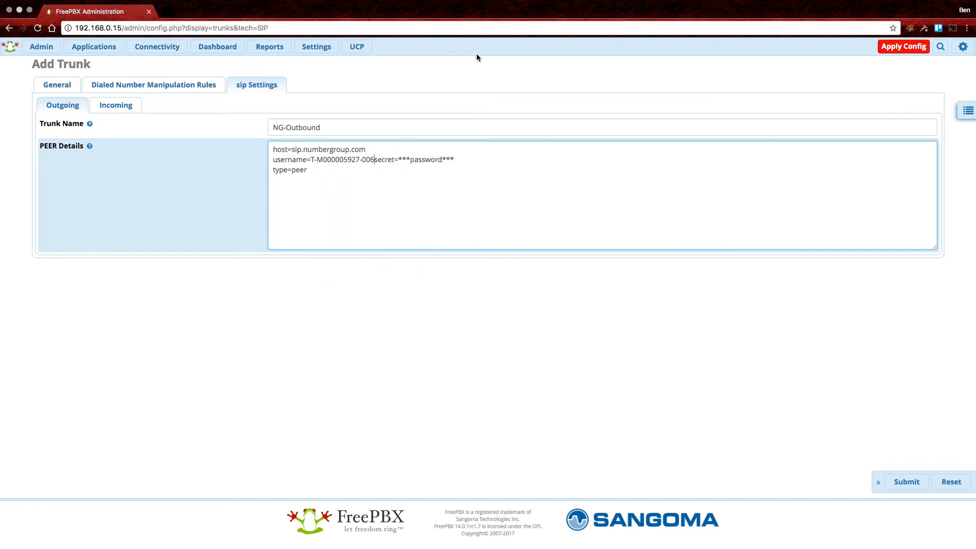
pyautogui.press('Return')
pyautogui.press('Delete')
pyautogui.press('Delete')
pyautogui.press('Delete')
pyautogui.press('Delete')
pyautogui.press('Delete')
pyautogui.press('Delete')
pyautogui.press('Delete')
pyautogui.press('Delete')
pyautogui.press('Delete')
pyautogui.press('Delete')
pyautogui.press('Delete')
pyautogui.press('Delete')
pyautogui.press('Delete')
pyautogui.press('Delete')
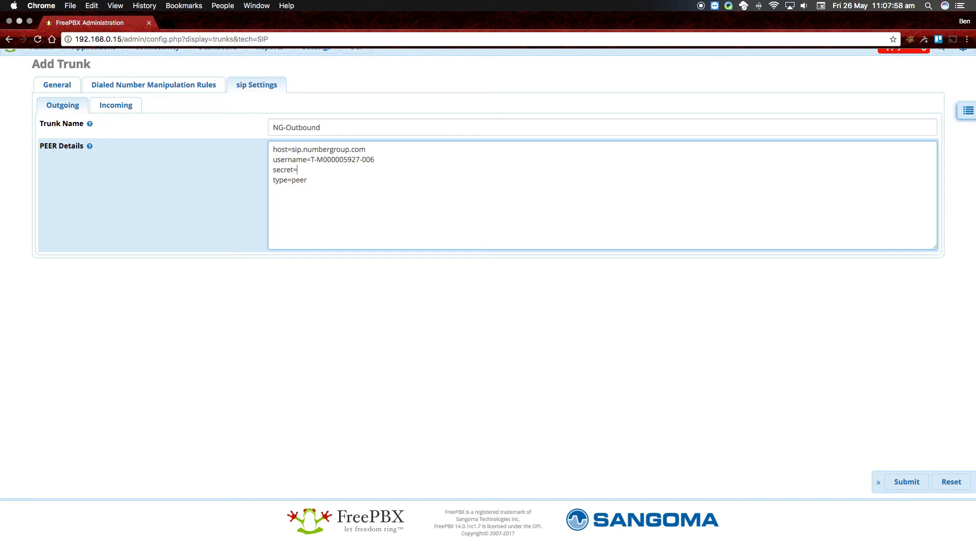
pyautogui.rightClick(311, 171)
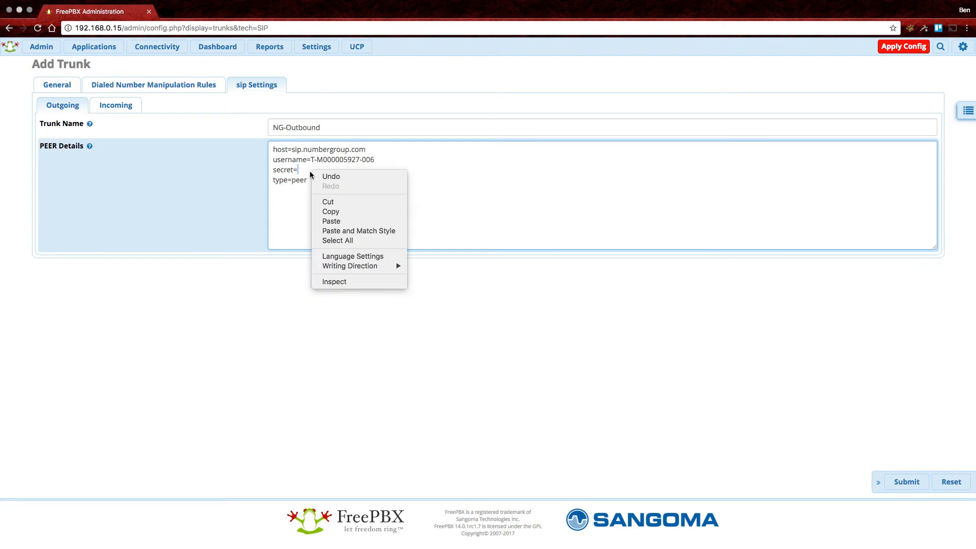
pyautogui.click(335, 222)
pyautogui.press('Return')
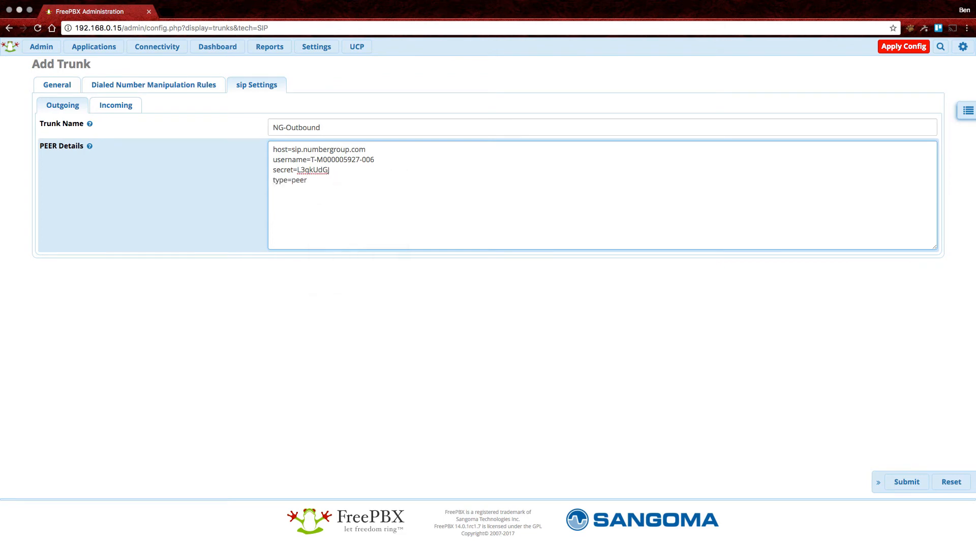
pyautogui.click(907, 481)
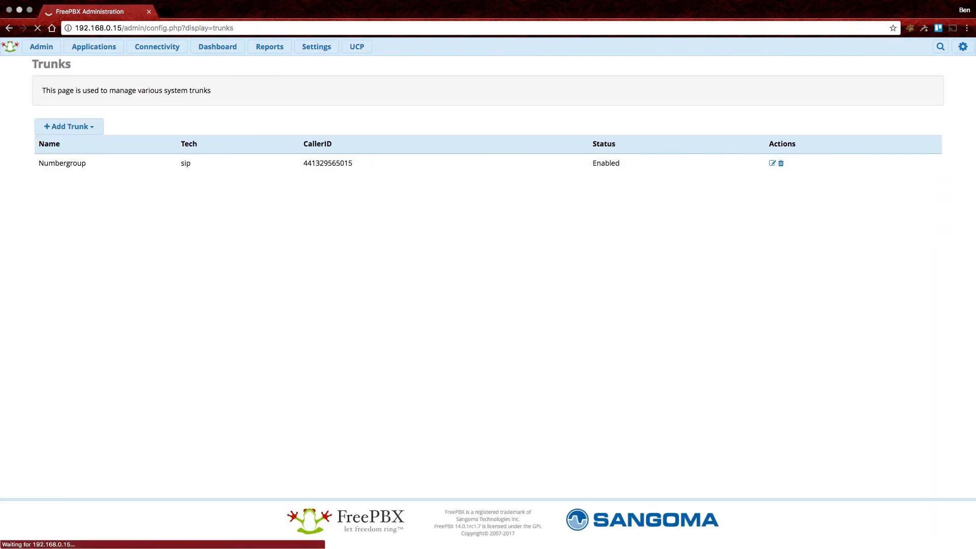
# Reopen the Numbergroup trunk and enter NG-Inbound as its incoming USER Context.
pyautogui.click(792, 176)
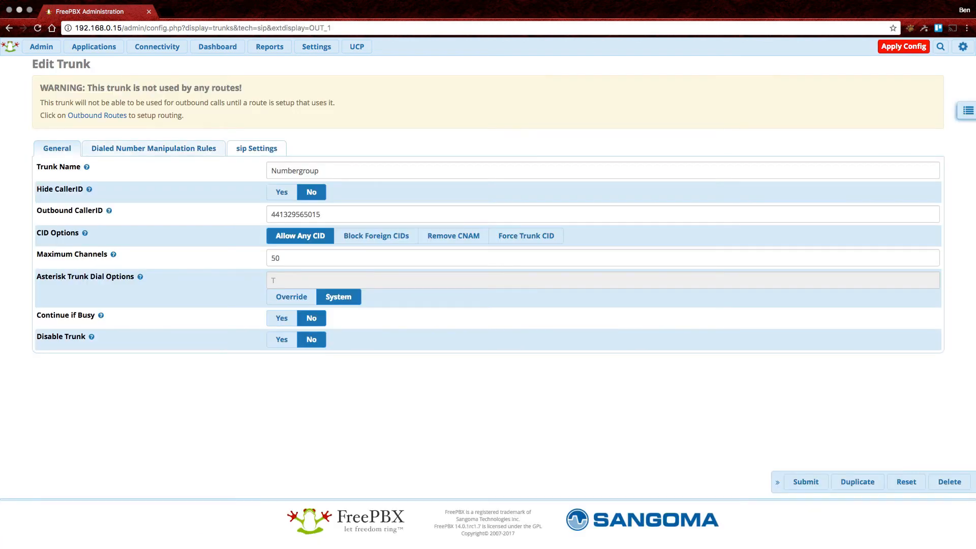
pyautogui.click(257, 147)
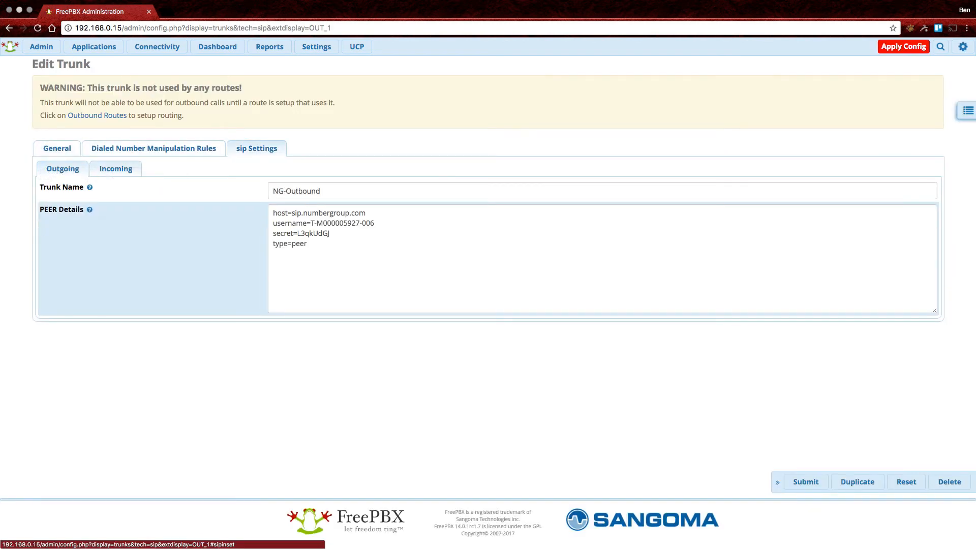
pyautogui.click(115, 168)
pyautogui.click(325, 191)
pyautogui.write('NG_')
pyautogui.write('-Inboundf')
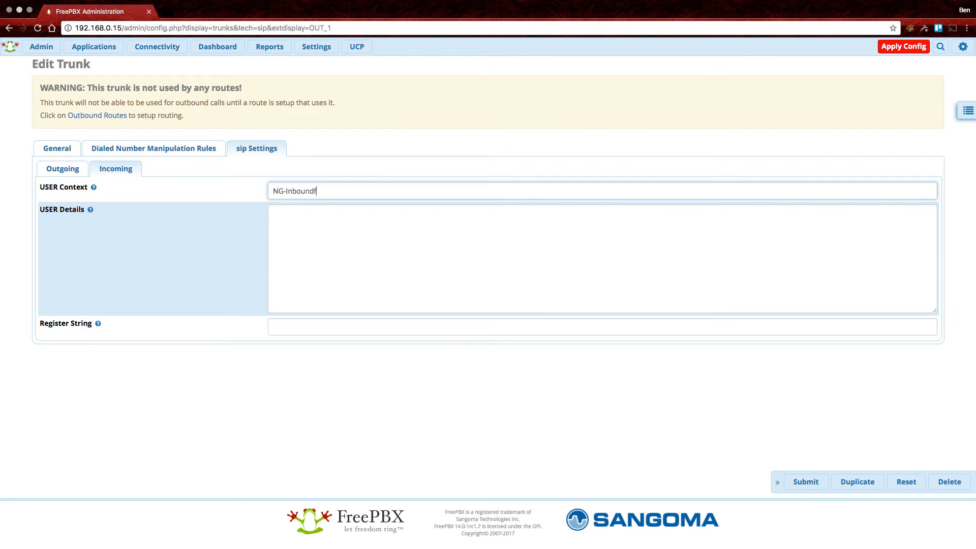
pyautogui.click(273, 213)
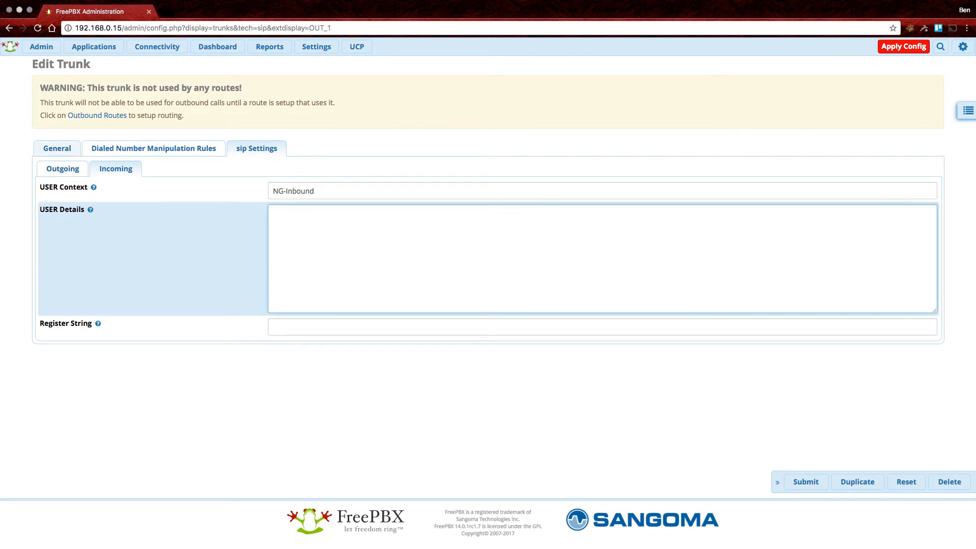
pyautogui.click(63, 168)
pyautogui.click(116, 169)
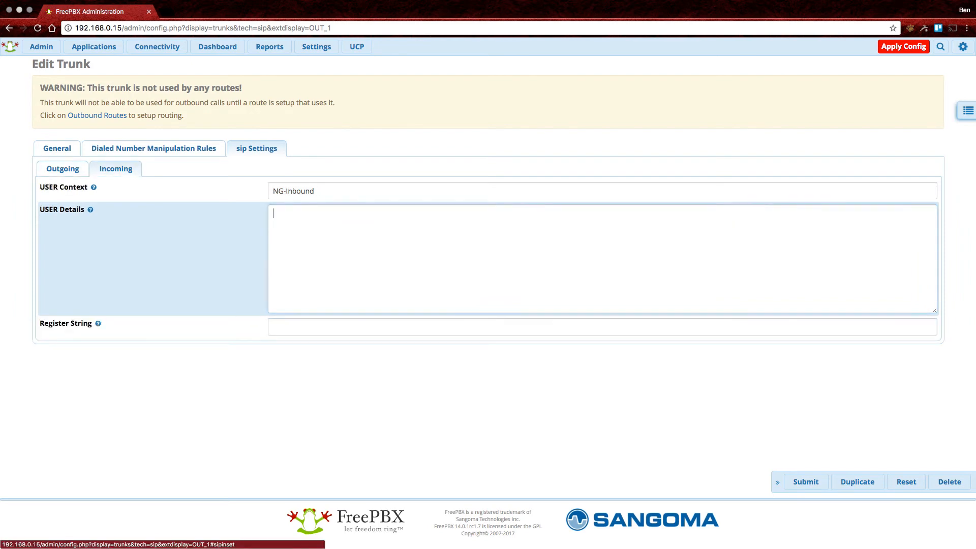
pyautogui.click(305, 221)
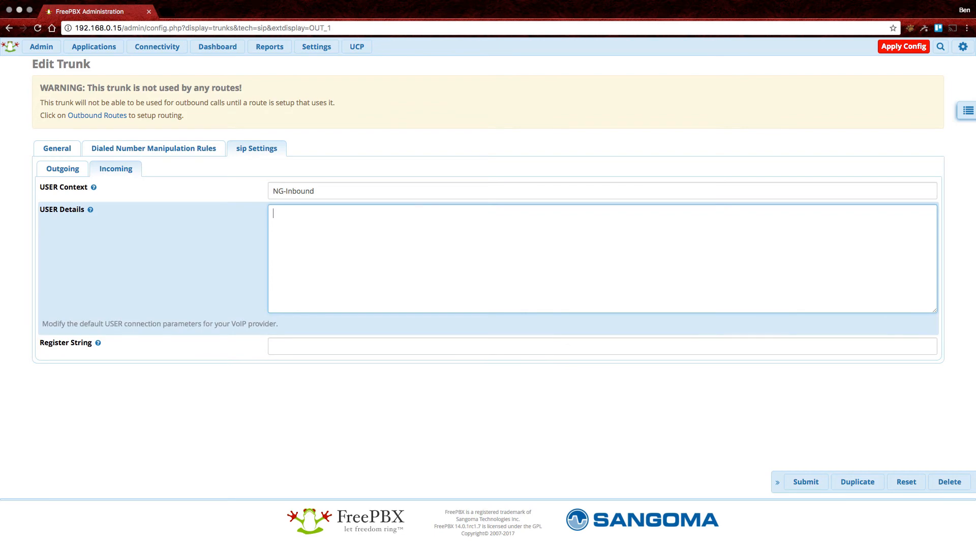
pyautogui.moveTo(98, 324)
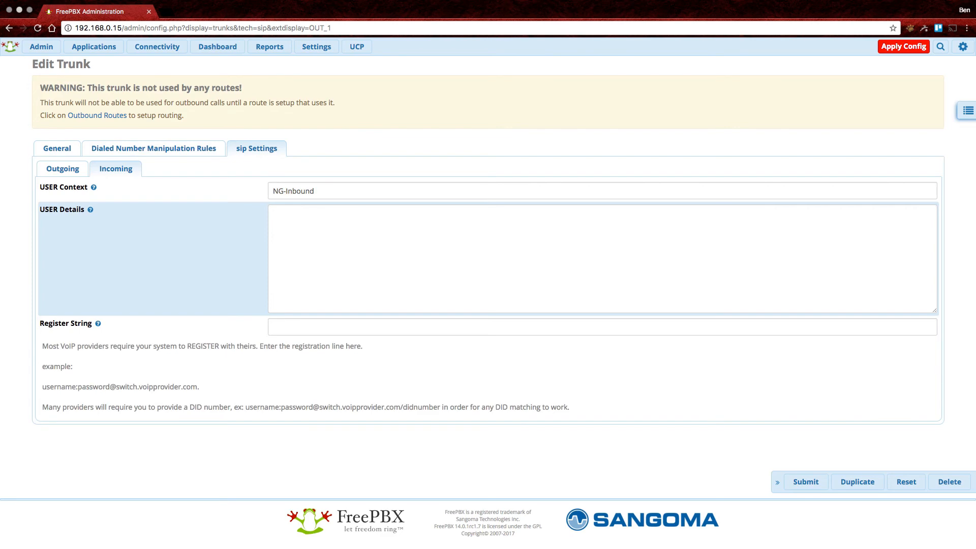
pyautogui.click(315, 327)
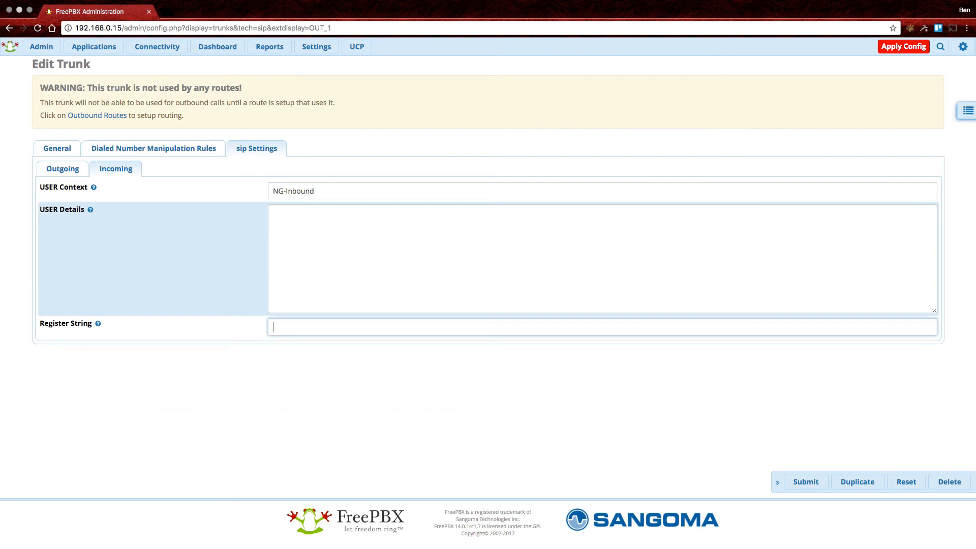
pyautogui.rightClick(310, 322)
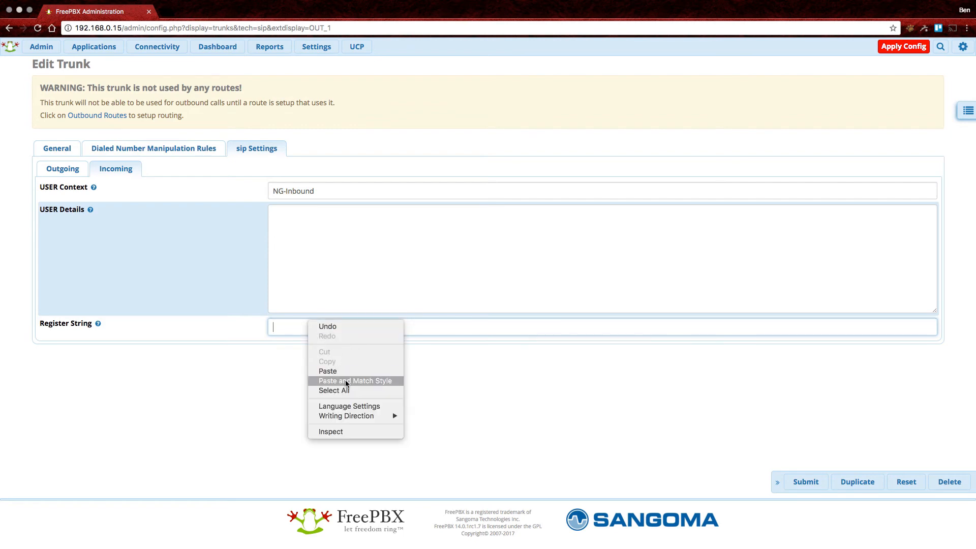
pyautogui.click(327, 371)
pyautogui.write(':')
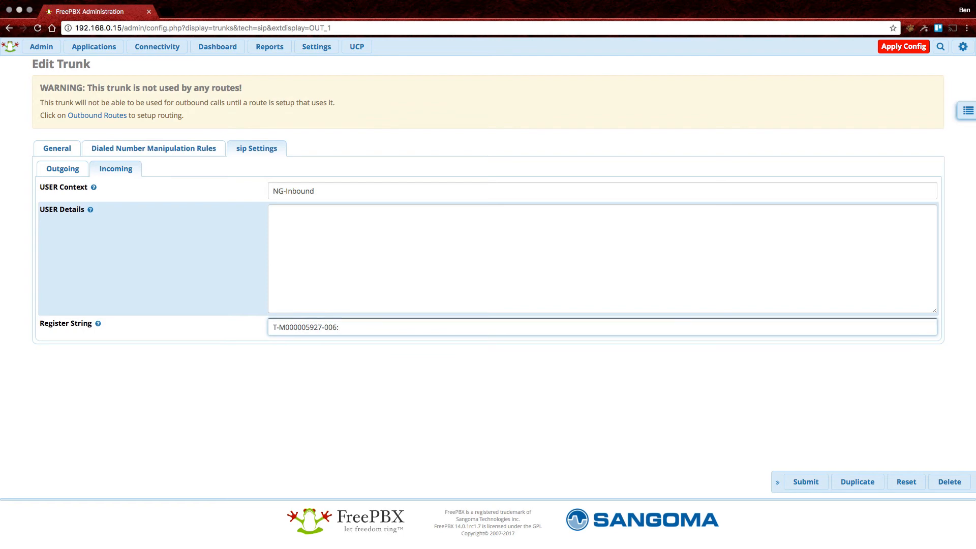
pyautogui.rightClick(359, 328)
pyautogui.click(344, 331)
pyautogui.rightClick(344, 331)
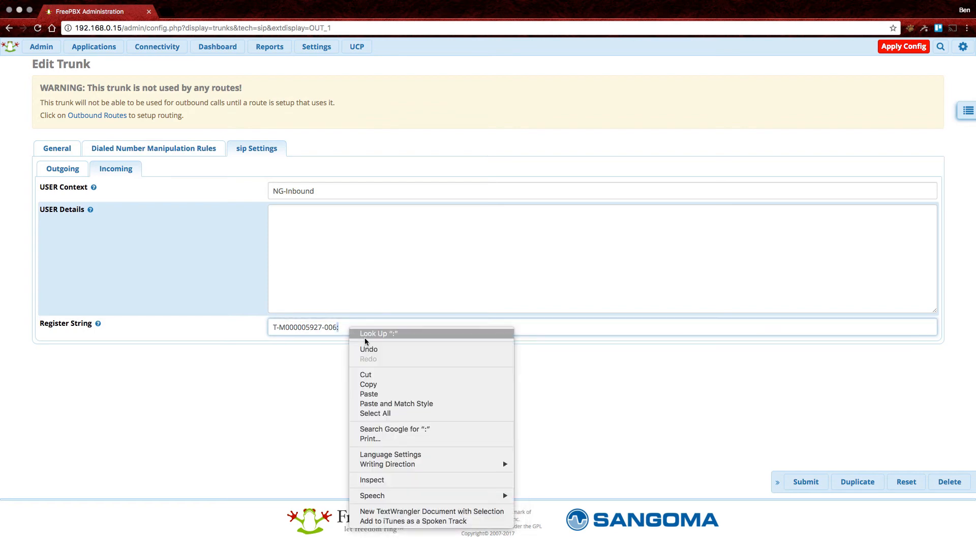
pyautogui.click(386, 396)
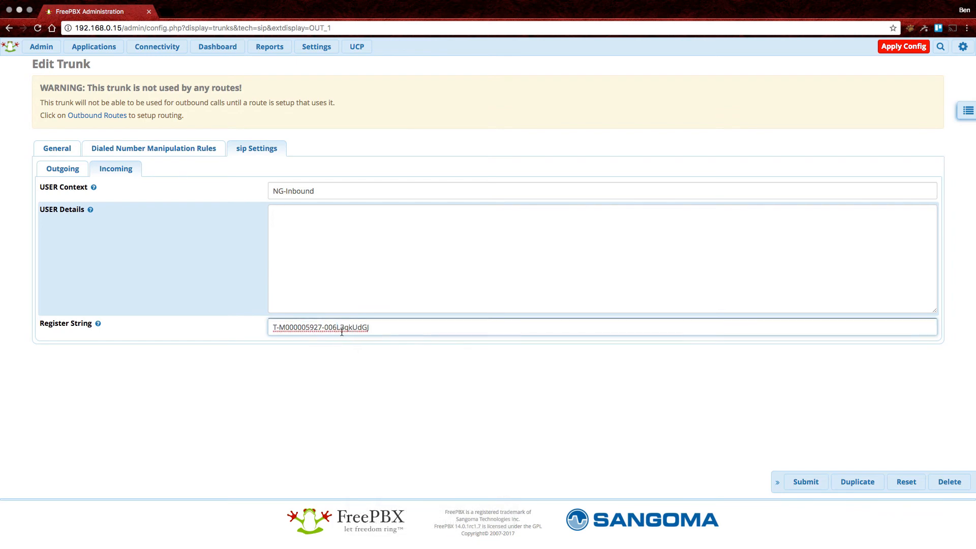
pyautogui.write(':')
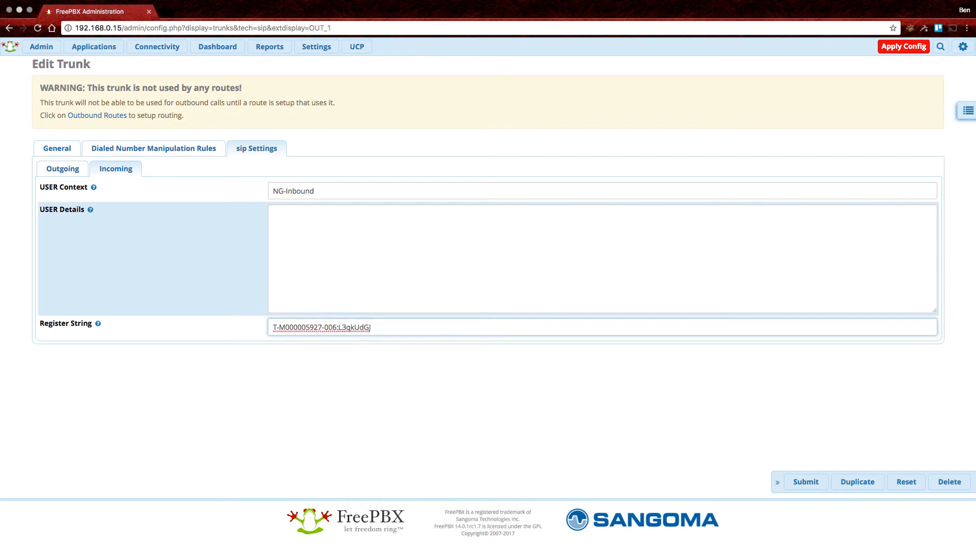
pyautogui.write('@sip.numbergroup.com')
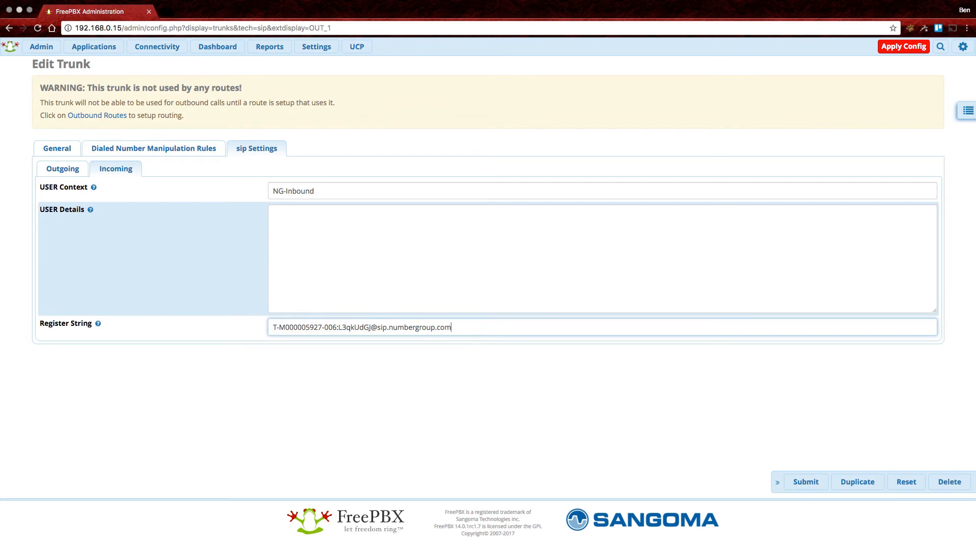
pyautogui.click(559, 264)
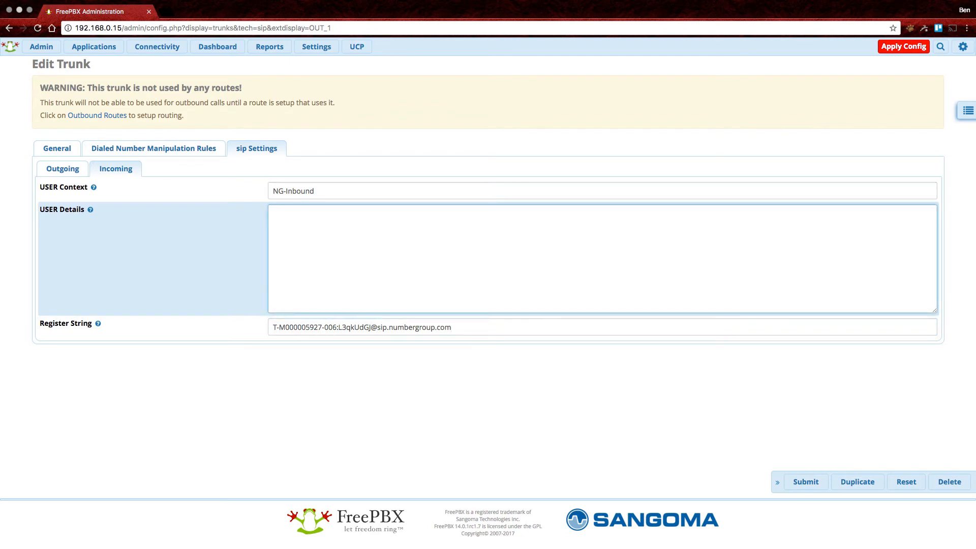
# Submit the trunk changes, apply the configuration, and return to the Dashboard.
pyautogui.click(803, 485)
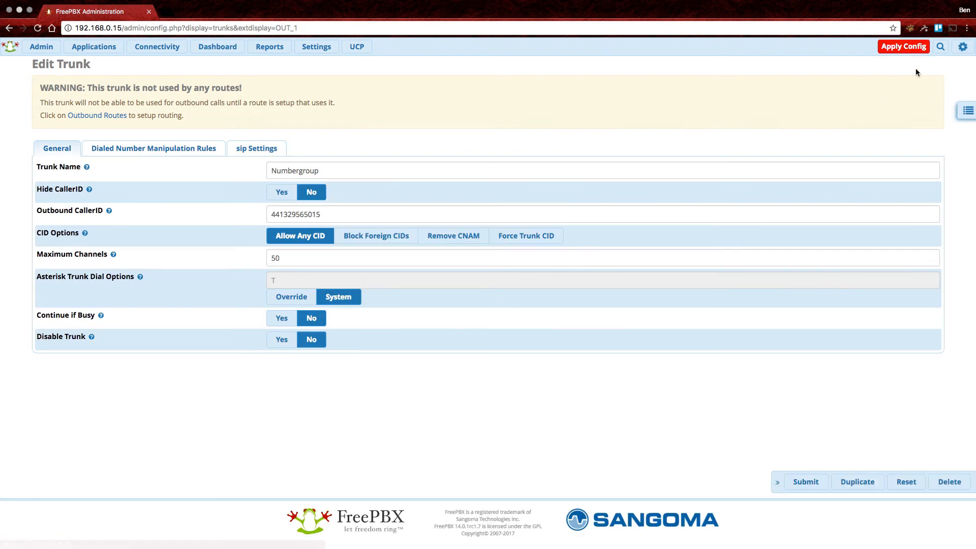
pyautogui.click(903, 47)
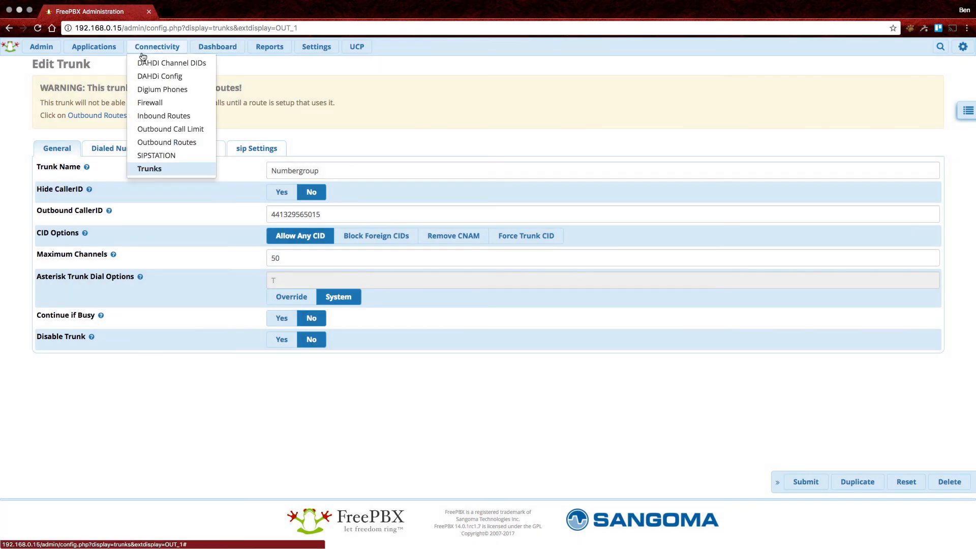
pyautogui.click(221, 50)
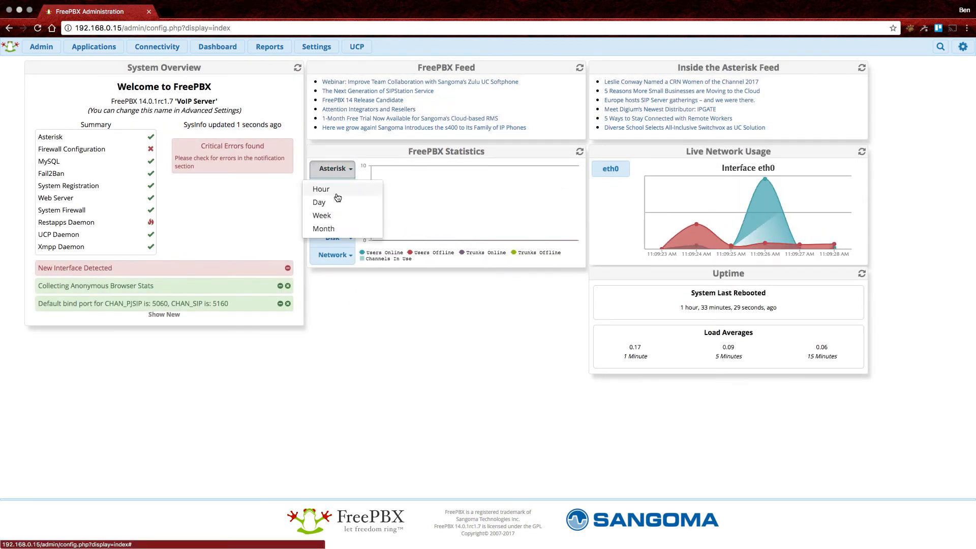
# Close the Asterisk statistics period list and go to Connectivity > Inbound Routes.
pyautogui.click(335, 200)
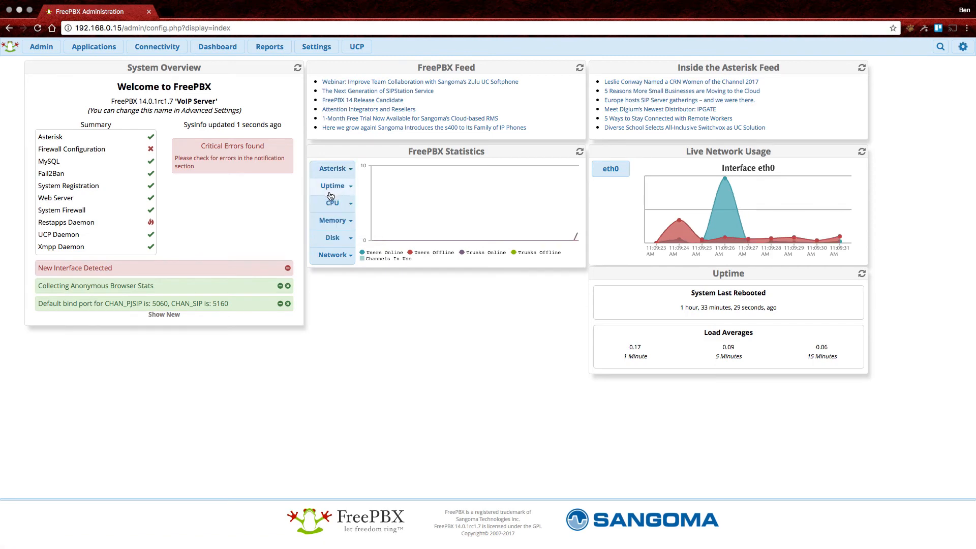
pyautogui.moveTo(576, 237)
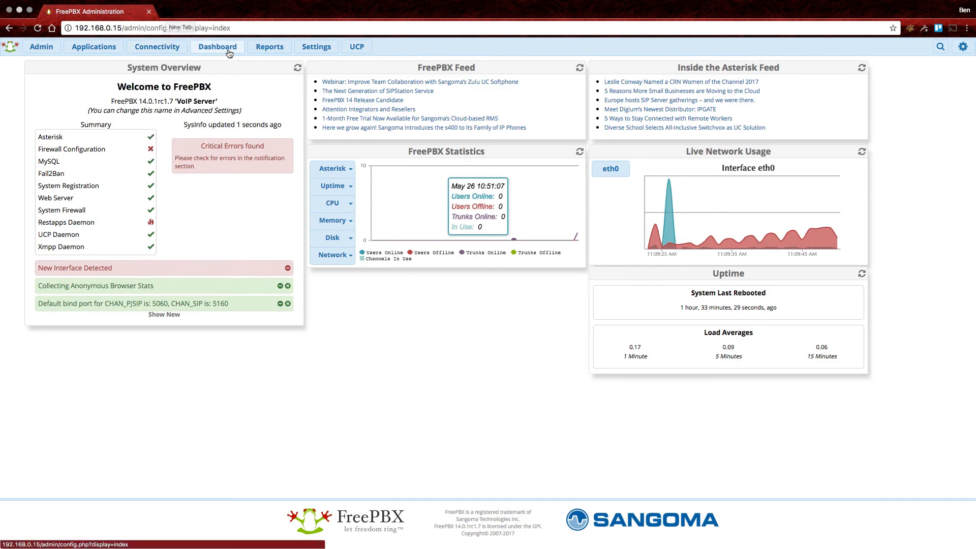
pyautogui.moveTo(138, 47)
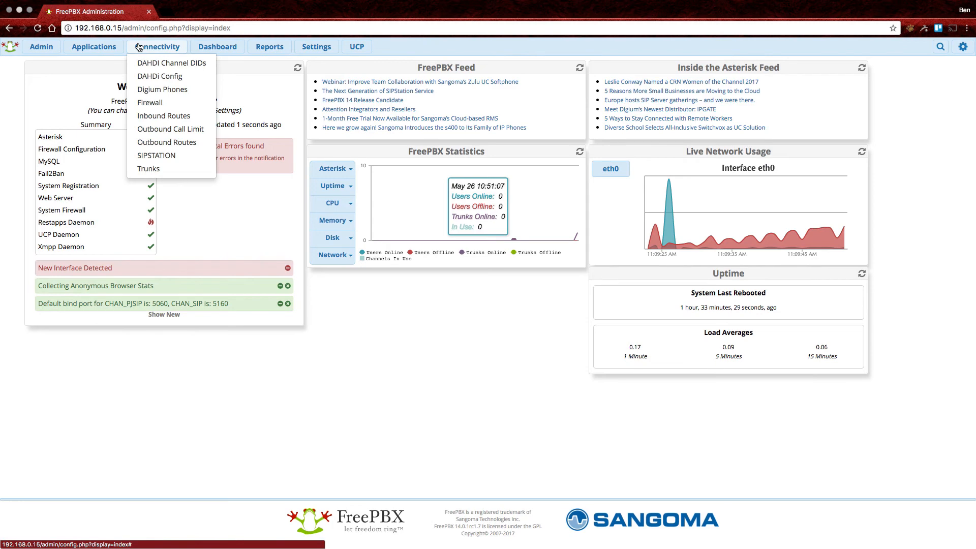
pyautogui.moveTo(97, 46)
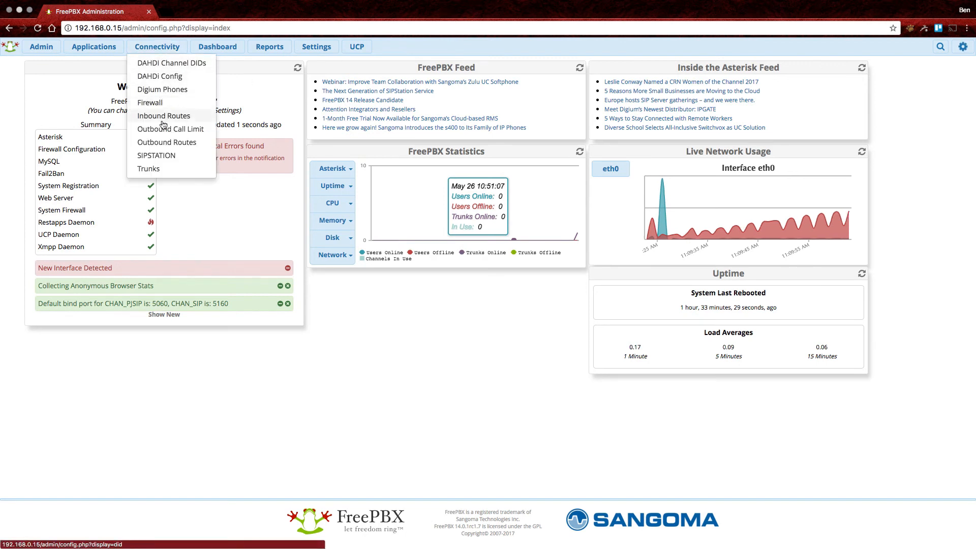
pyautogui.click(175, 120)
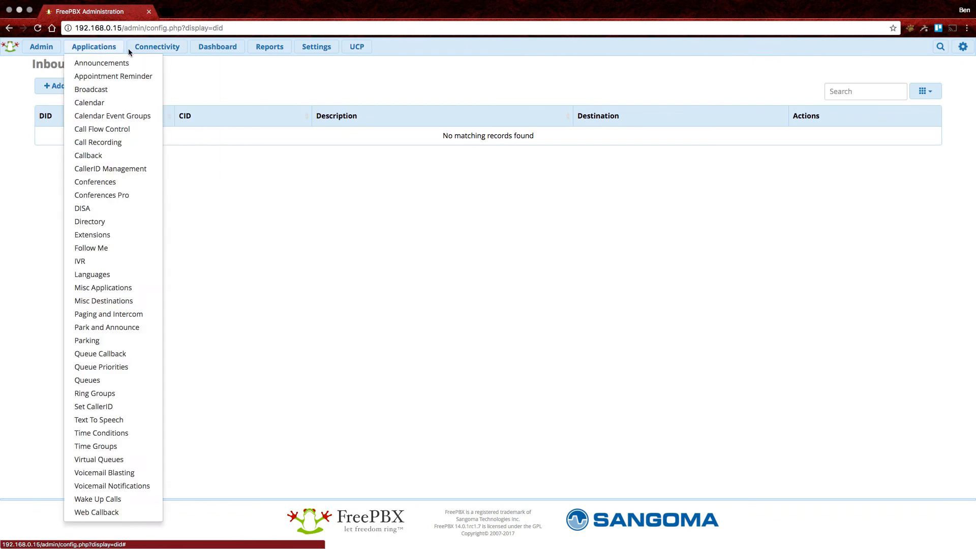
pyautogui.moveTo(152, 46)
pyautogui.click(166, 147)
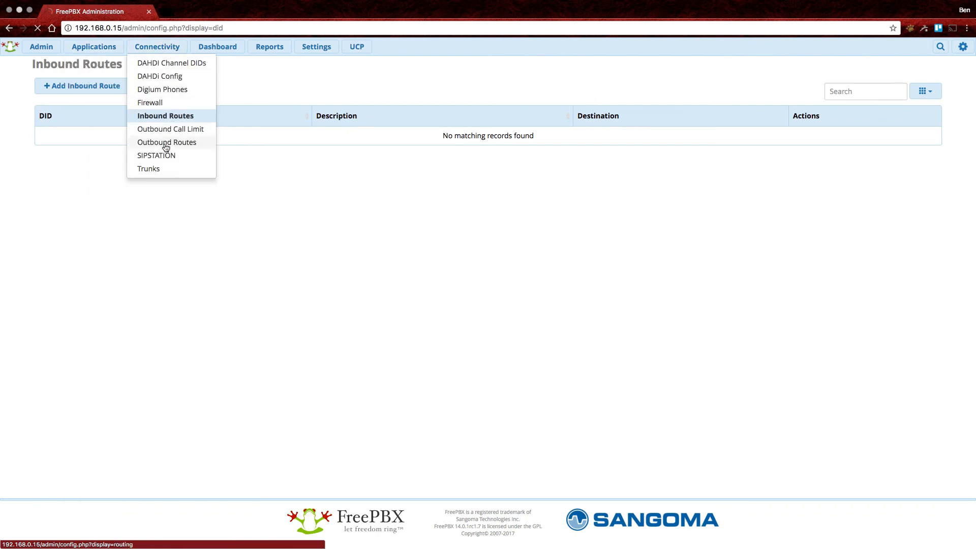
pyautogui.click(71, 124)
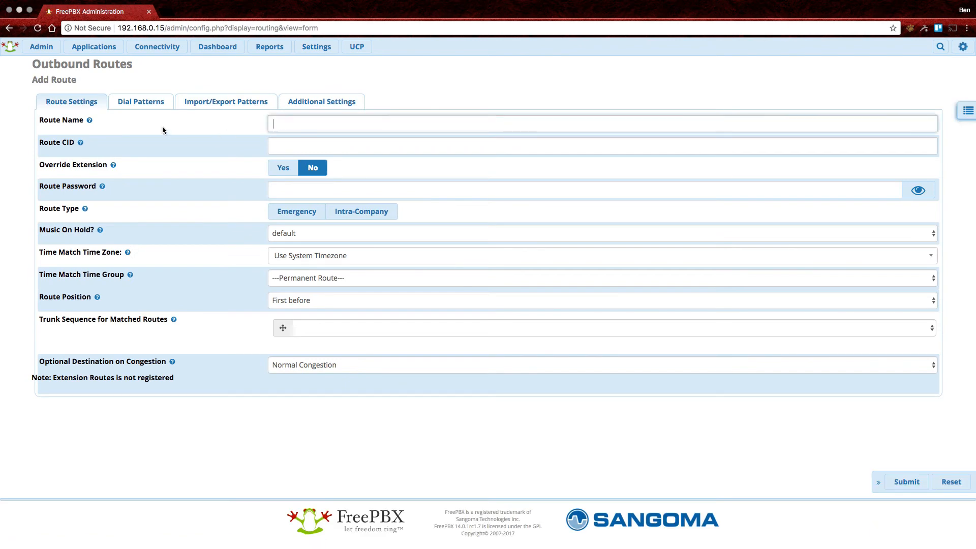
pyautogui.moveTo(89, 121)
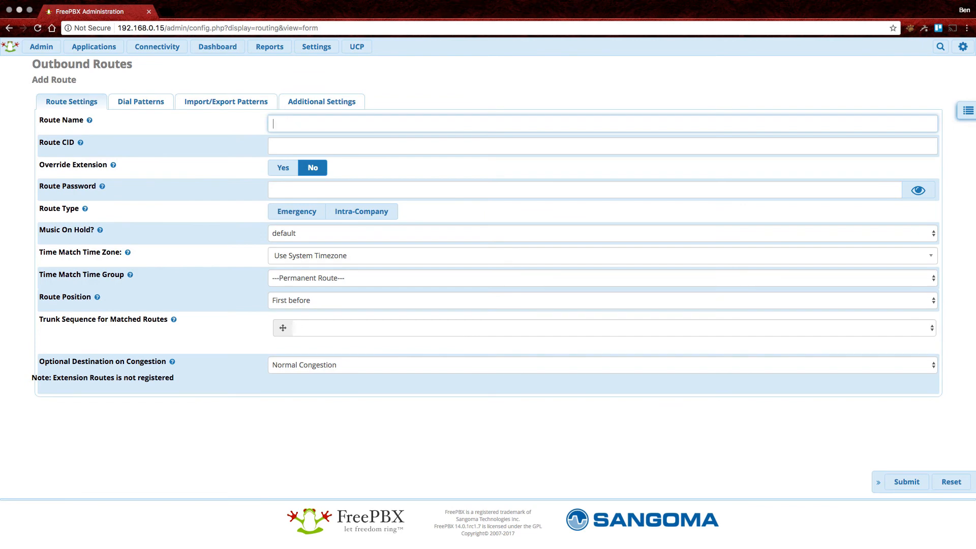
pyautogui.write('nd')
# Leave Route CID empty and use the Numbergroup trunk for matched calls.
pyautogui.press('Tab')
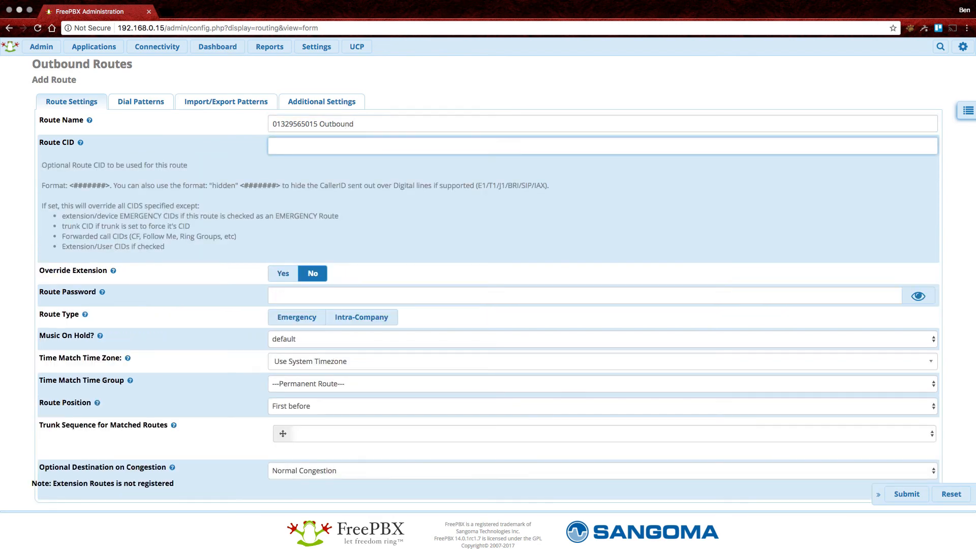
pyautogui.press('Tab')
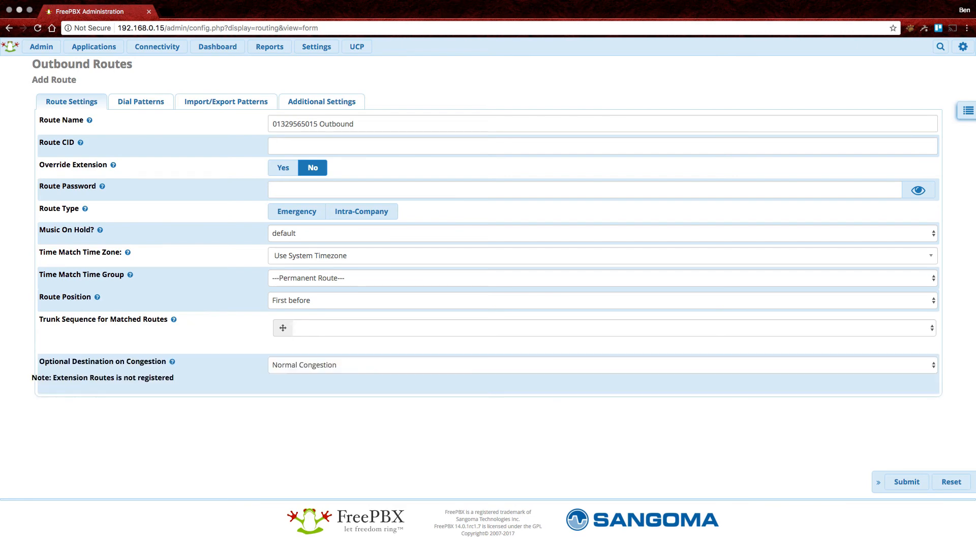
pyautogui.click(321, 321)
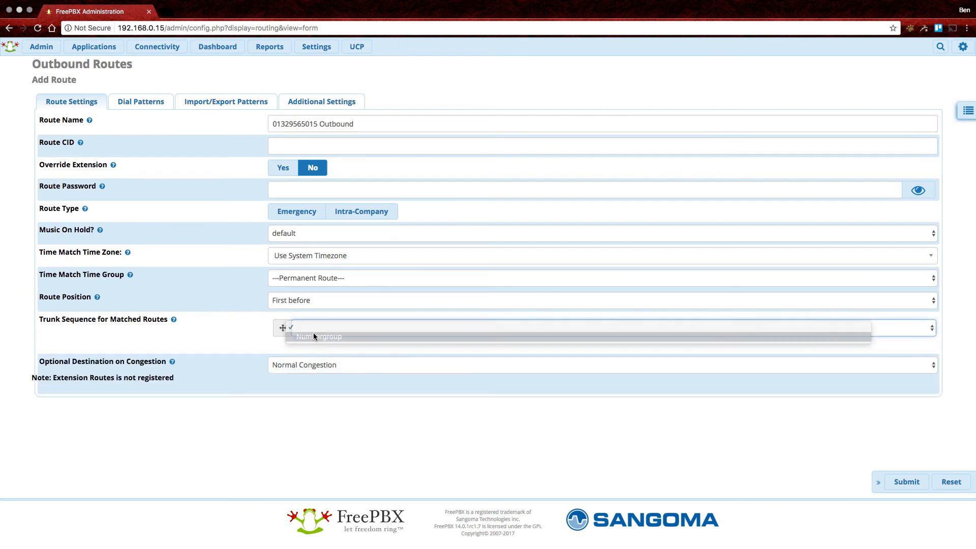
pyautogui.click(313, 332)
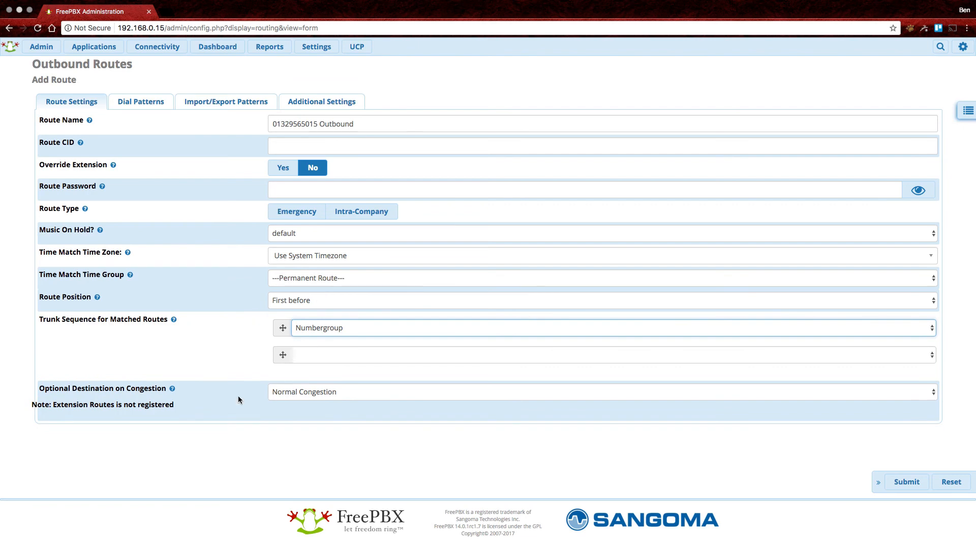
pyautogui.click(140, 104)
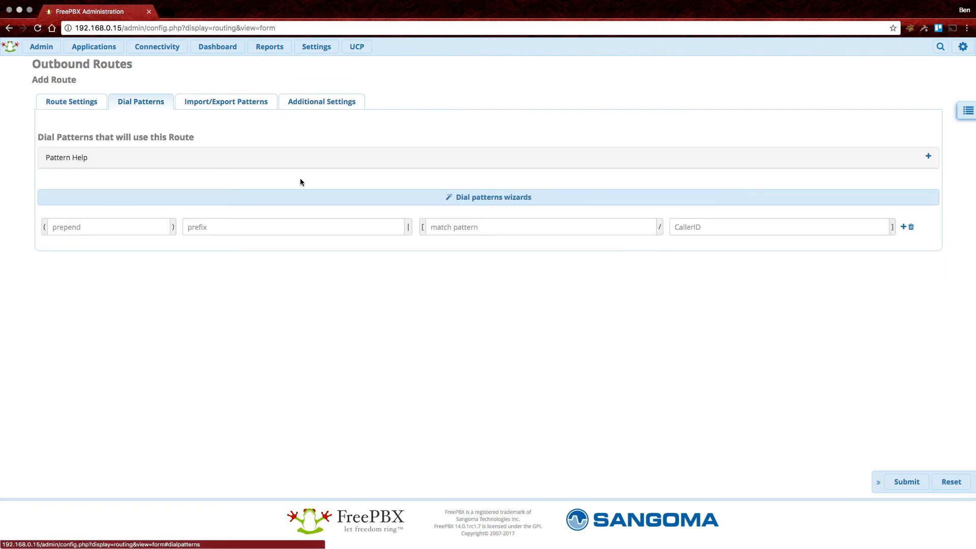
# Enter the dial match pattern _x. for the route.
pyautogui.click(546, 224)
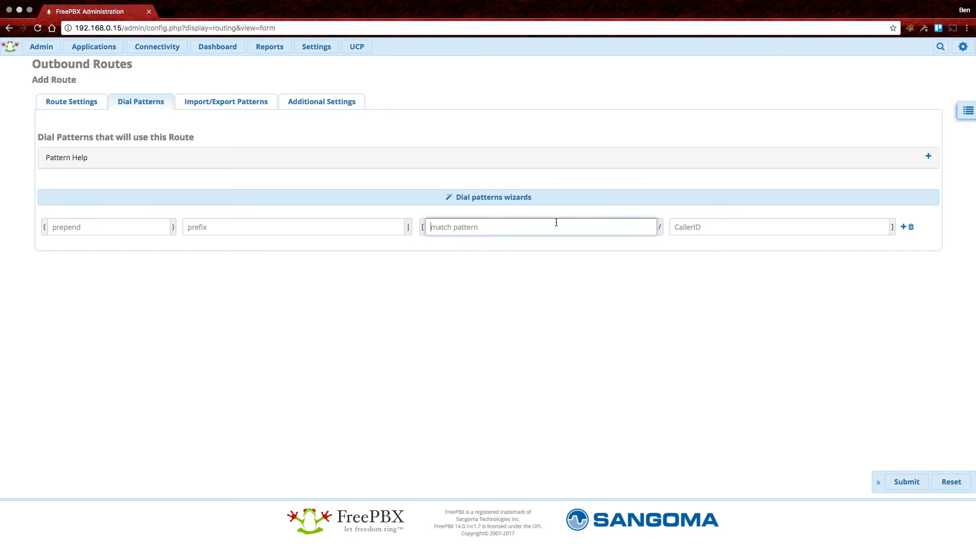
pyautogui.write('_x.')
pyautogui.click(538, 304)
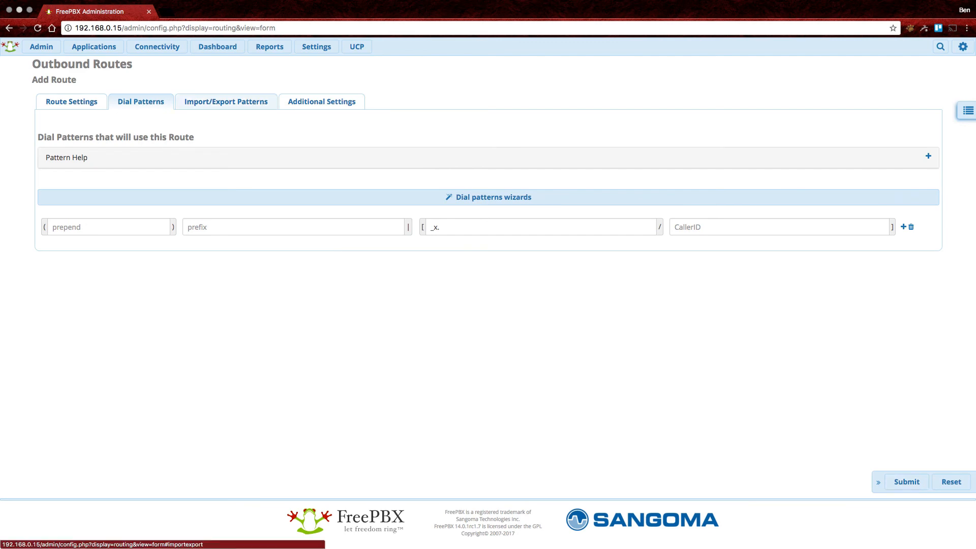
pyautogui.click(226, 101)
pyautogui.click(321, 101)
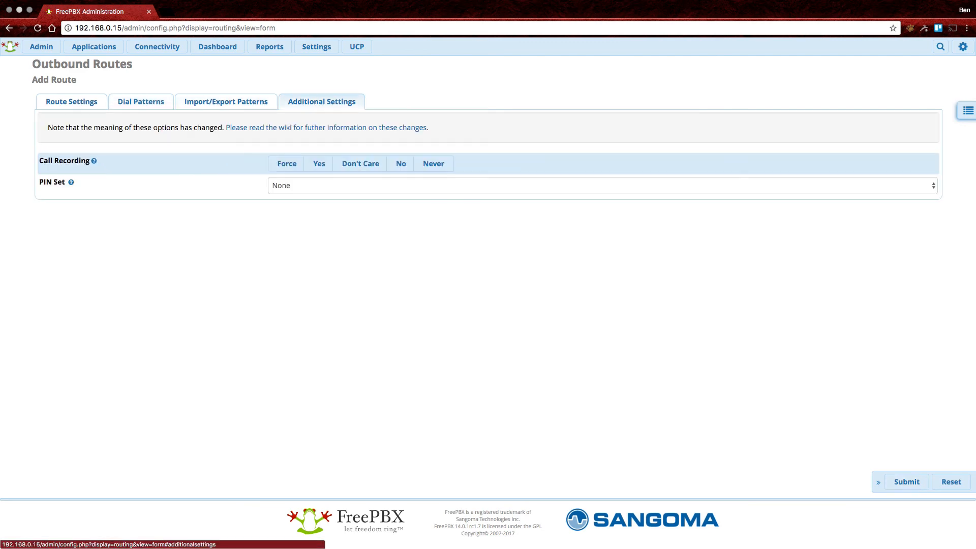
pyautogui.click(140, 101)
pyautogui.click(71, 101)
pyautogui.click(906, 481)
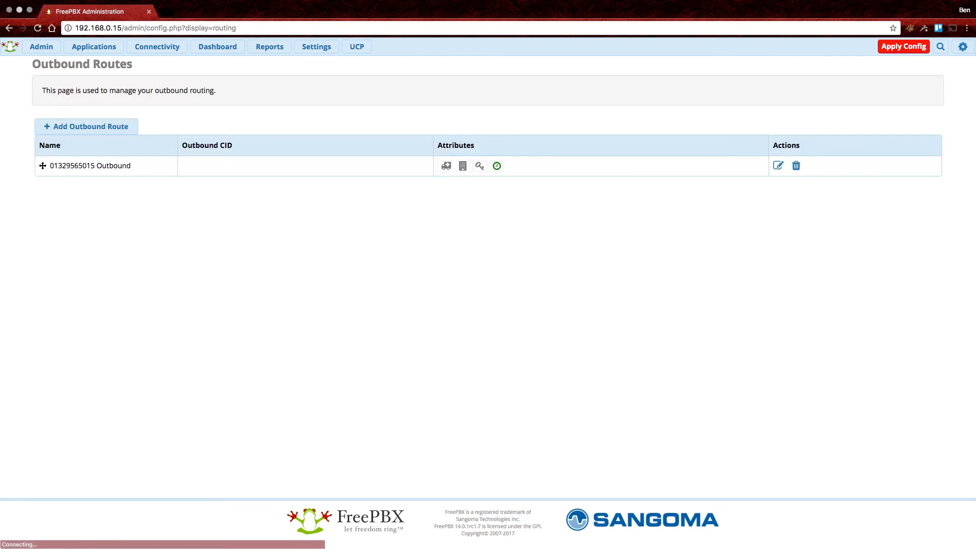
# Apply the pending configuration, then begin adding a new inbound route.
pyautogui.click(903, 47)
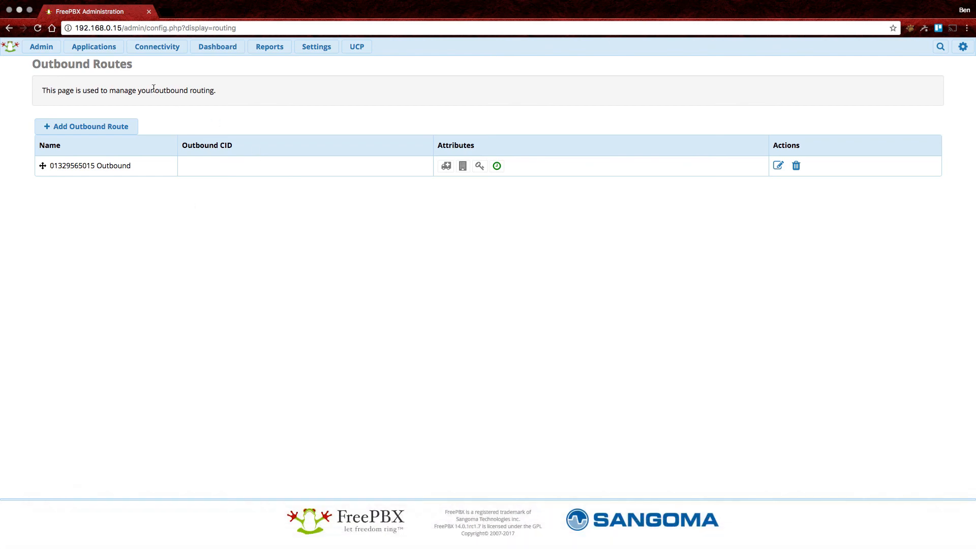
pyautogui.click(156, 49)
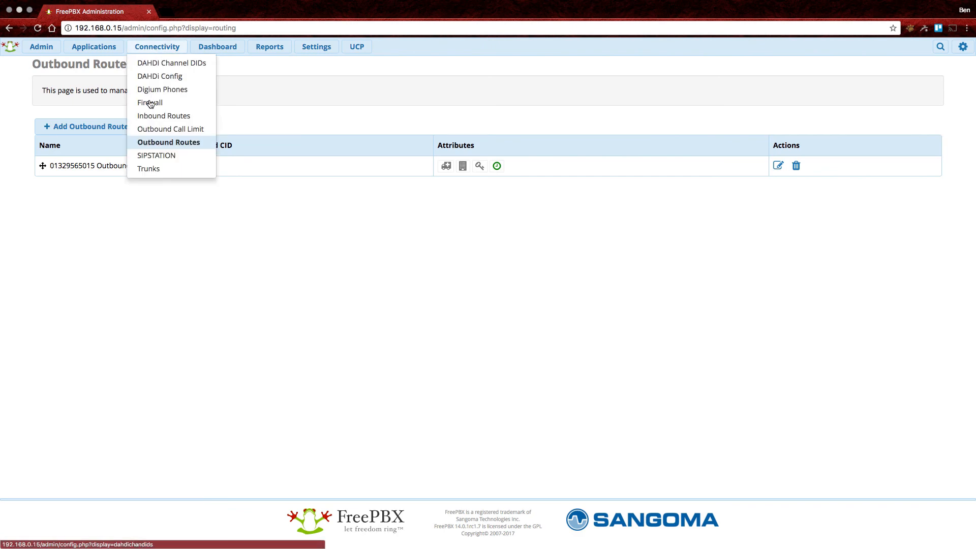
pyautogui.click(149, 117)
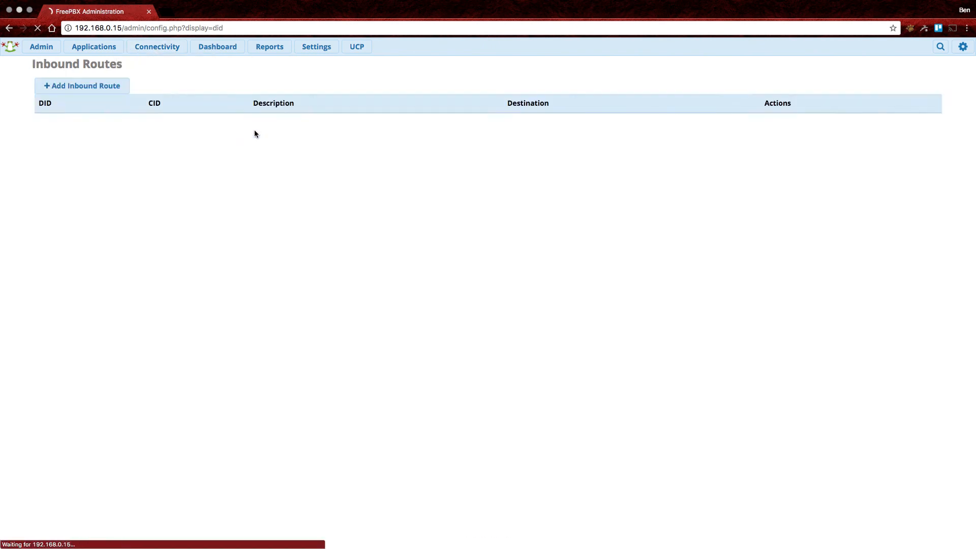
pyautogui.click(59, 89)
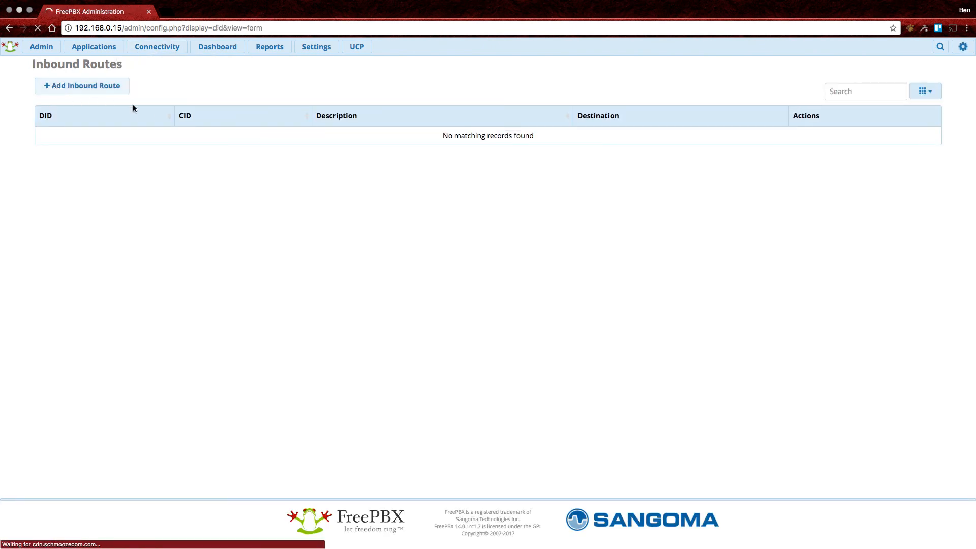
pyautogui.click(293, 125)
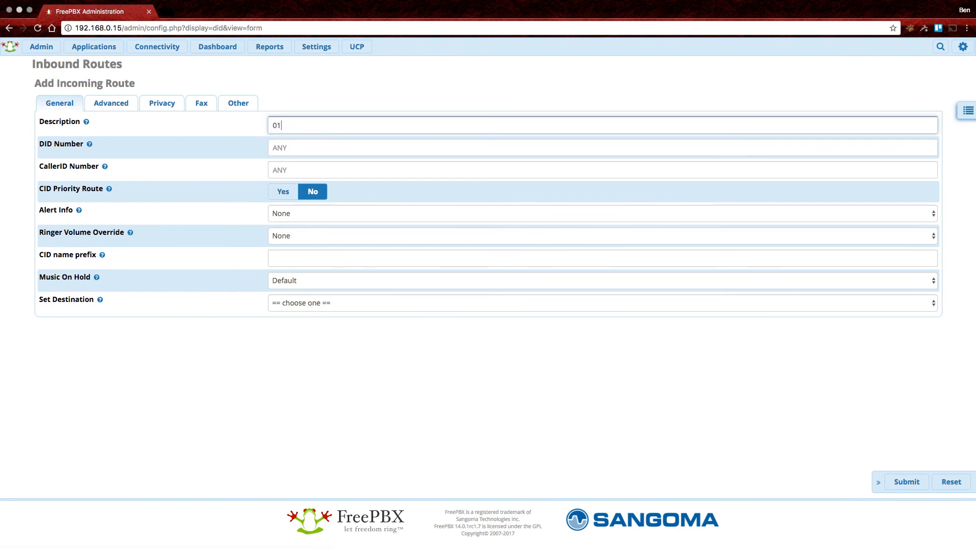
pyautogui.press('Tab')
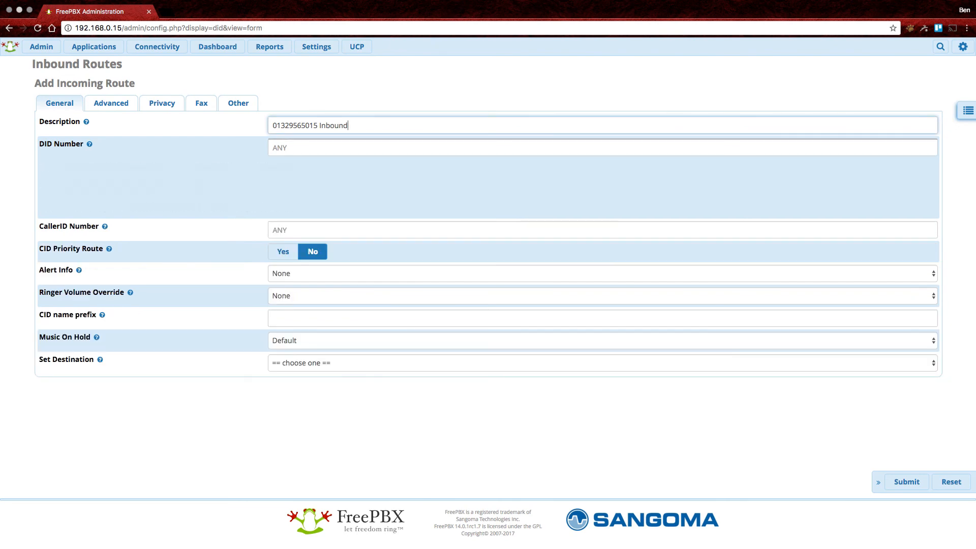
pyautogui.moveTo(89, 144)
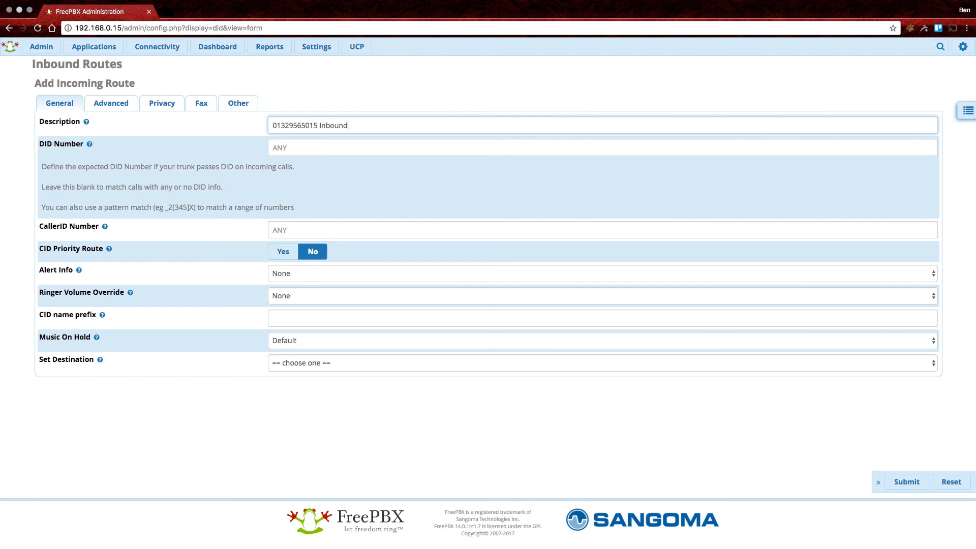
pyautogui.press('Tab')
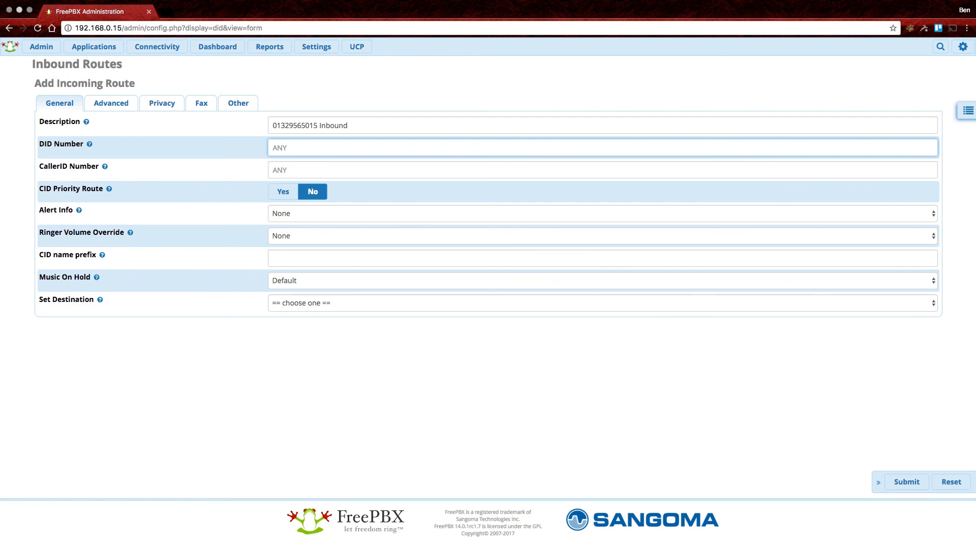
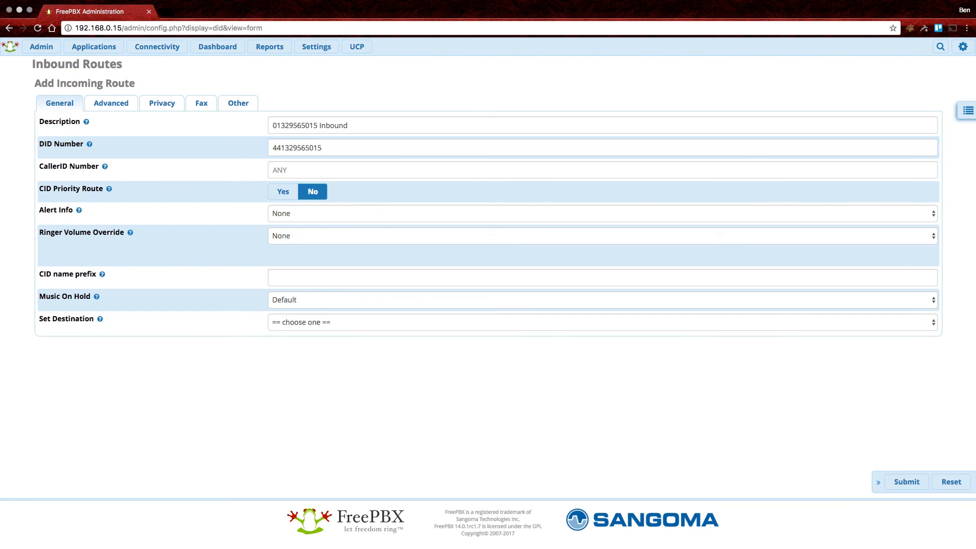
# Try Extensions and Time Conditions as destinations, closing each add dialog.
pyautogui.click(334, 304)
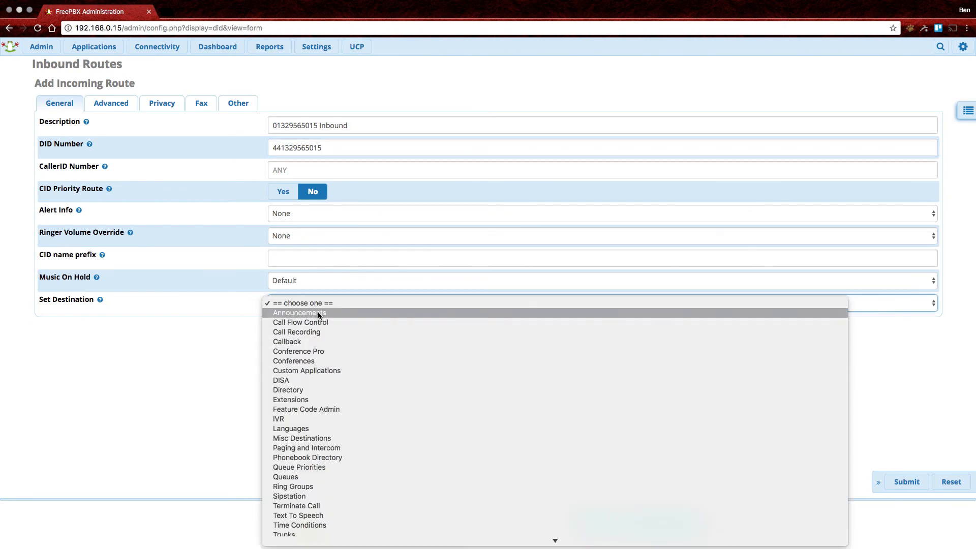
pyautogui.scroll(-1, 433, 351)
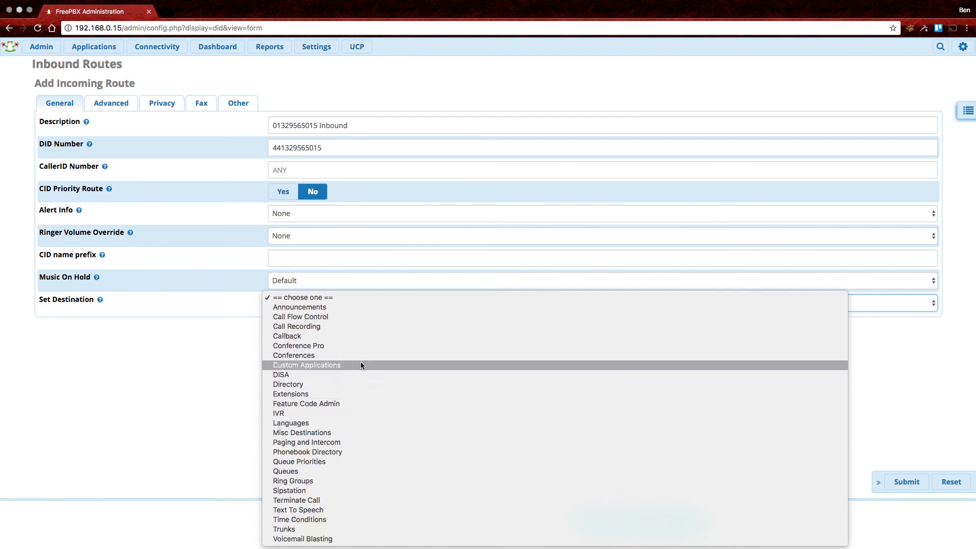
pyautogui.click(350, 395)
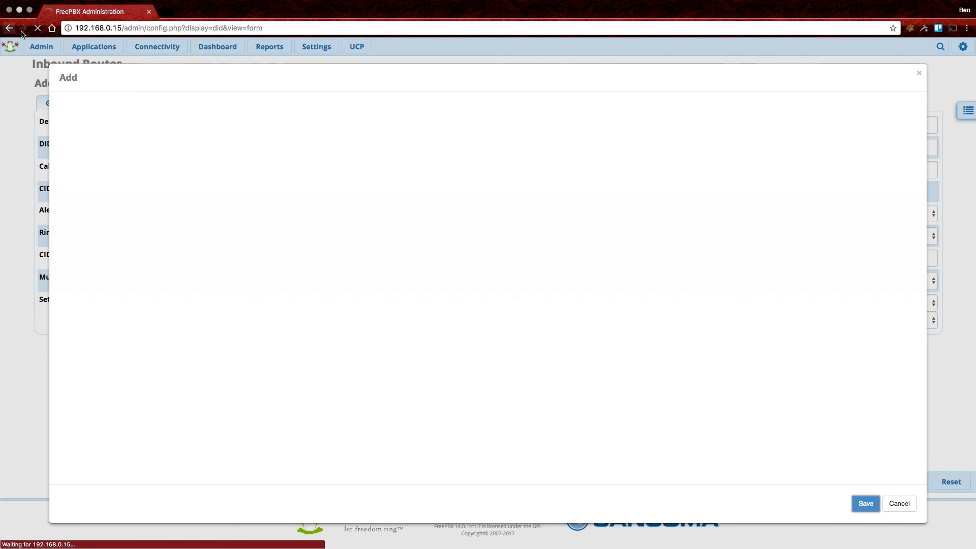
pyautogui.click(899, 503)
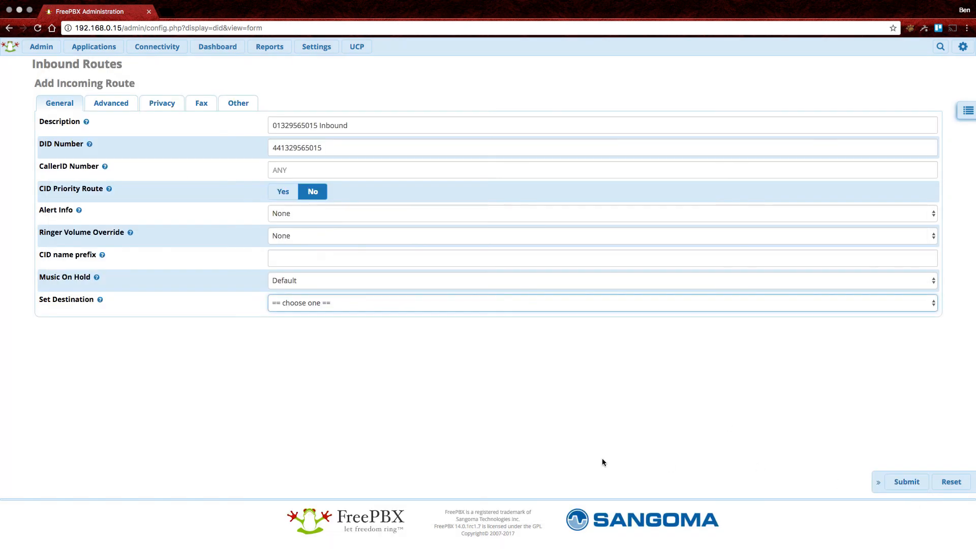
pyautogui.click(324, 305)
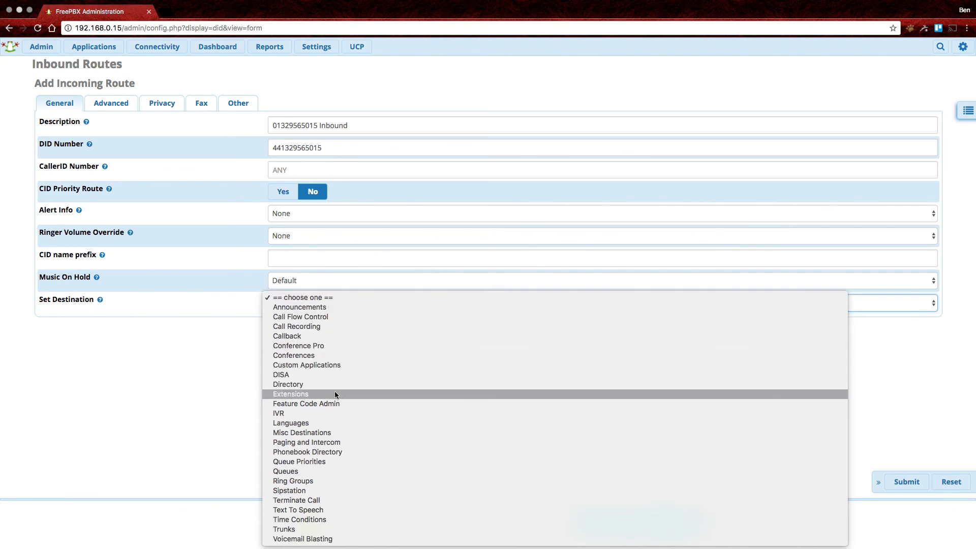
pyautogui.click(321, 520)
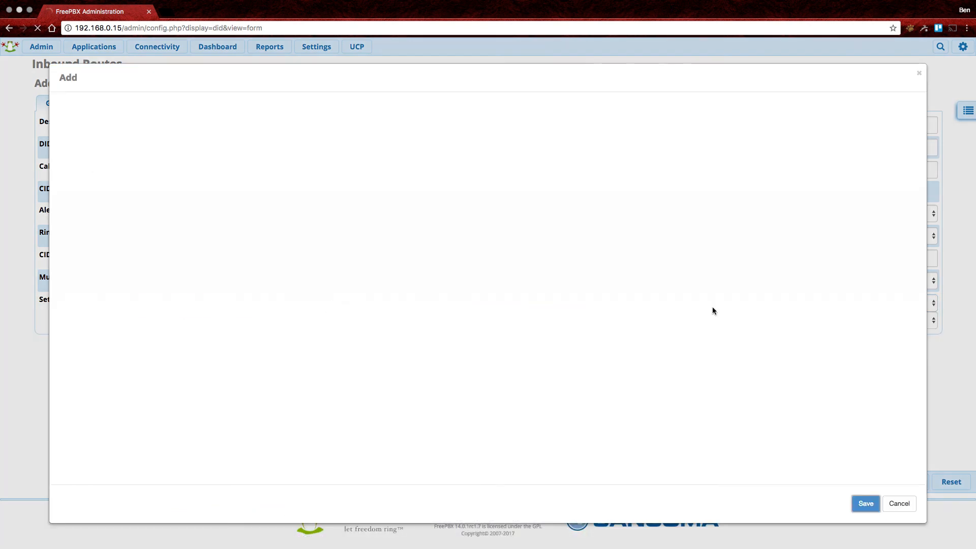
pyautogui.click(899, 503)
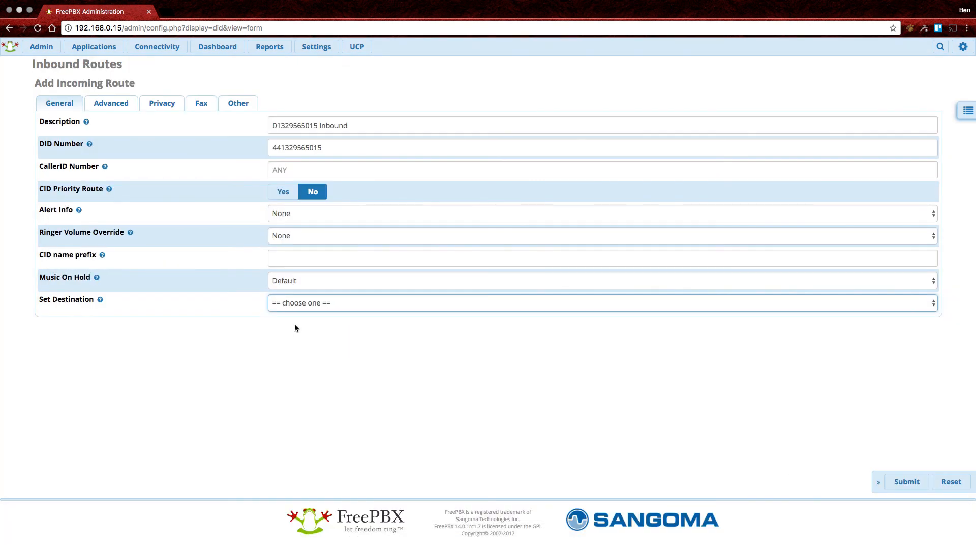
# Set the destination to Trunks with Numbergroup (sip), then reopen the destination type list.
pyautogui.click(328, 303)
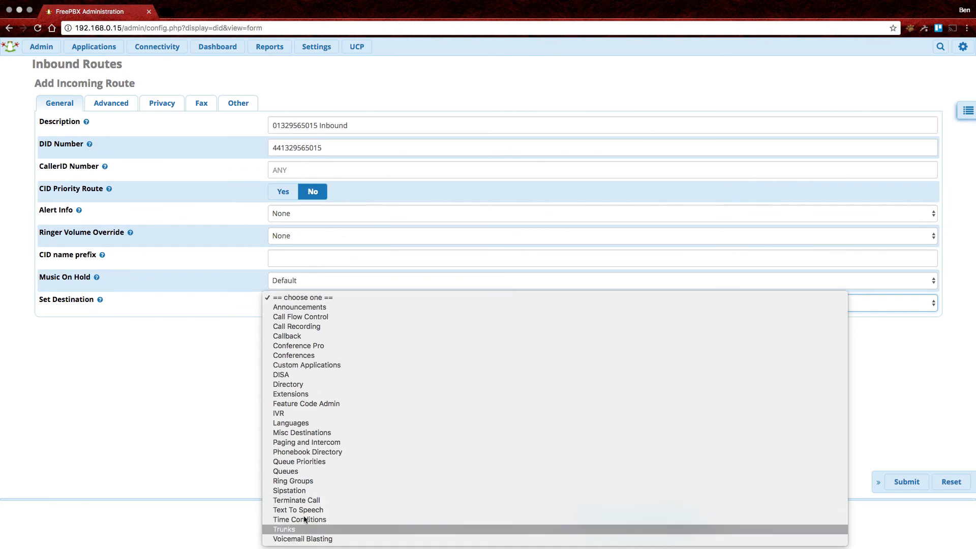
pyautogui.click(303, 526)
pyautogui.click(314, 320)
pyautogui.click(338, 376)
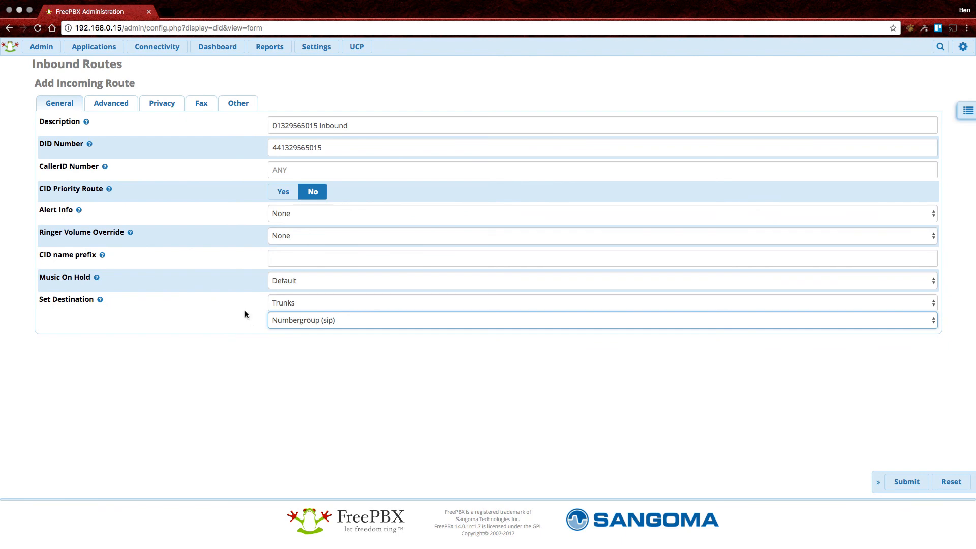
pyautogui.click(335, 321)
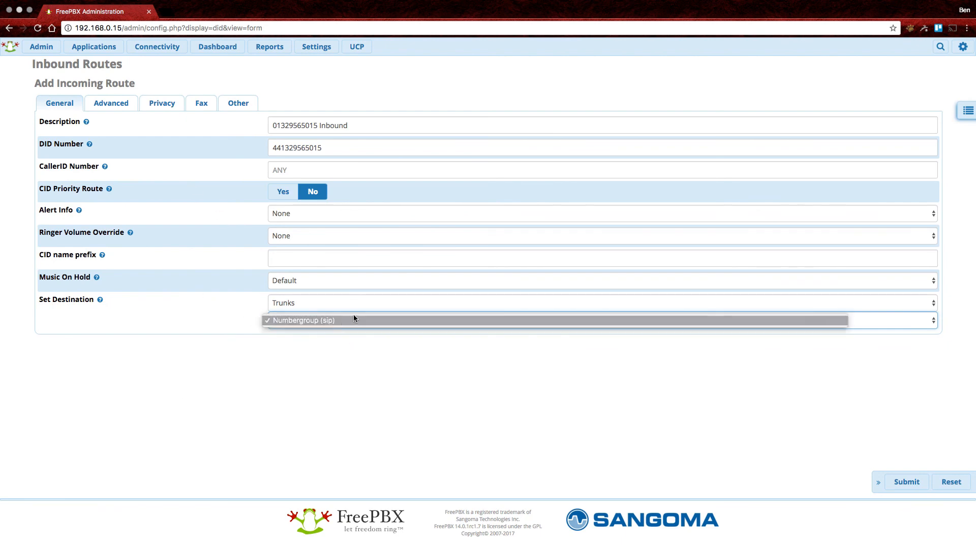
pyautogui.click(361, 303)
pyautogui.click(361, 302)
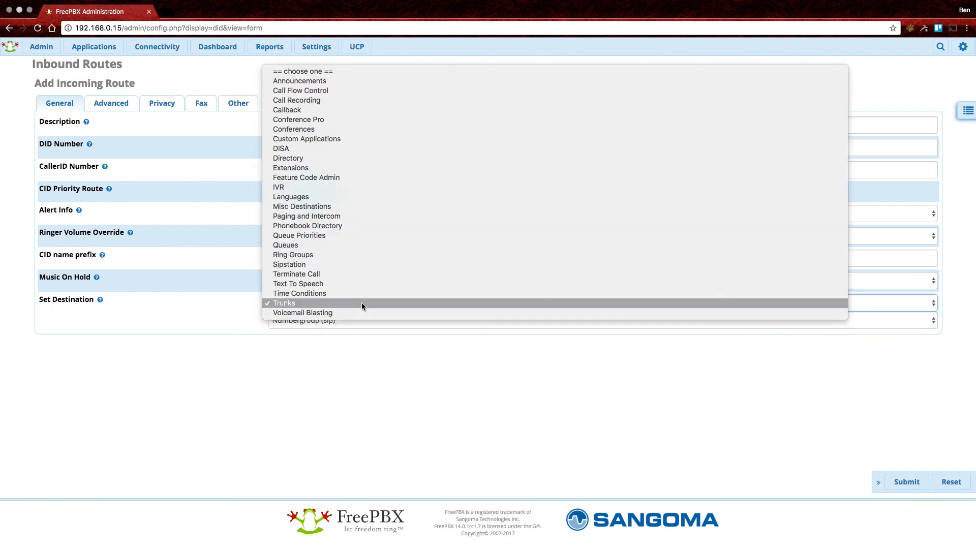
# Choose Extensions and create a Chan_SIP extension 1000 with the user's display name.
pyautogui.click(307, 162)
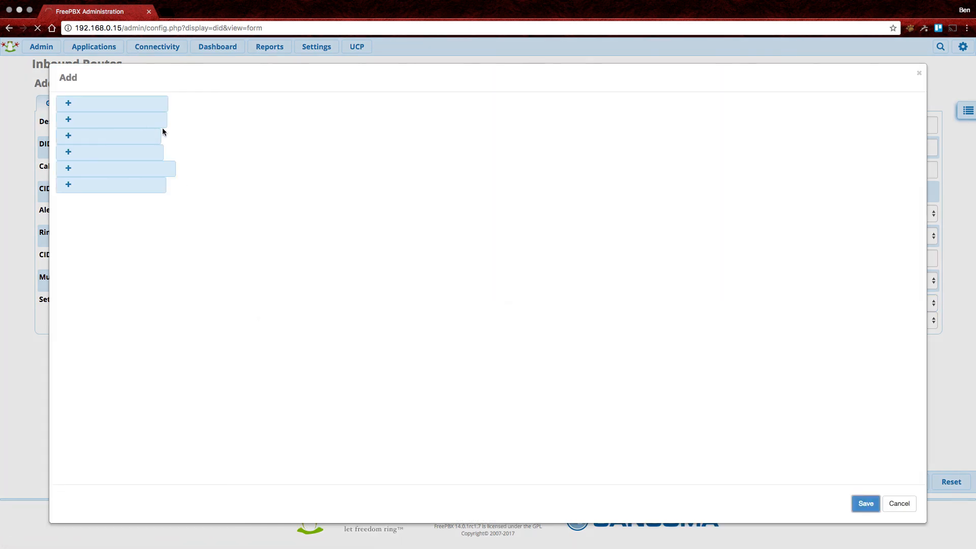
pyautogui.click(131, 169)
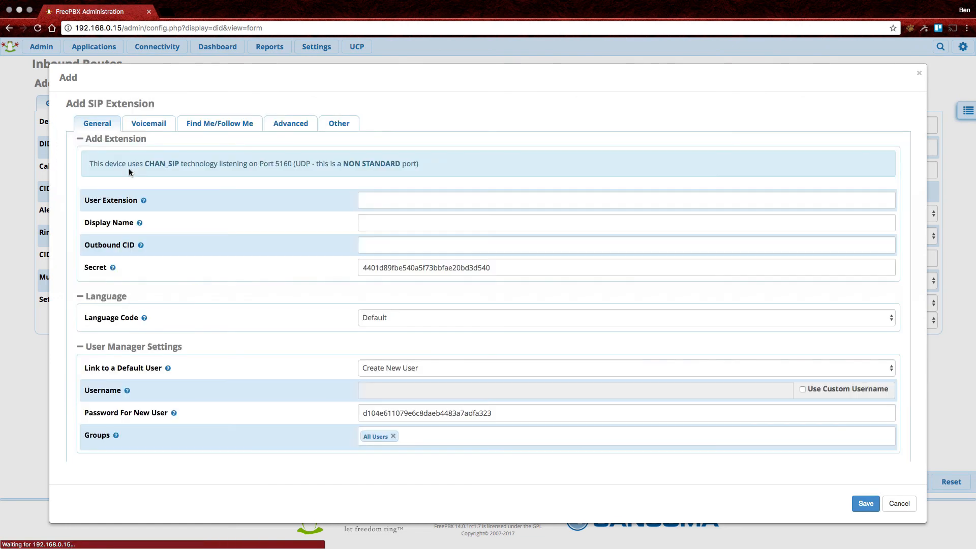
pyautogui.click(400, 198)
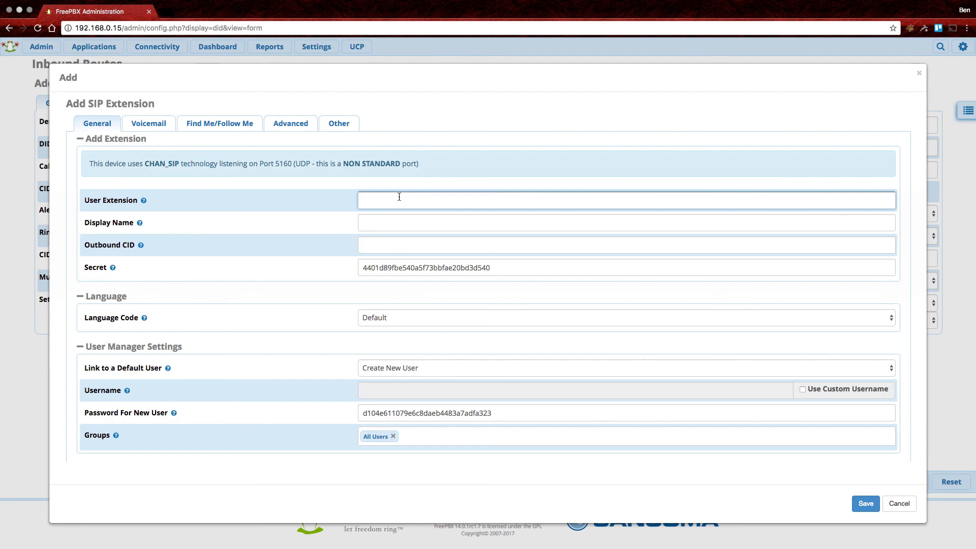
pyautogui.write('1000')
pyautogui.press('Tab')
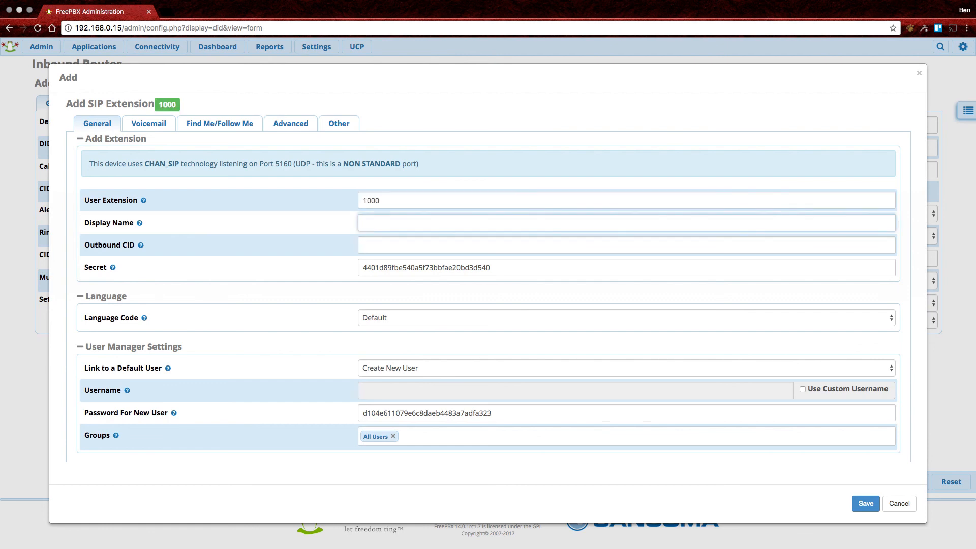
pyautogui.write('Joe Bloggs')
pyautogui.press('Tab')
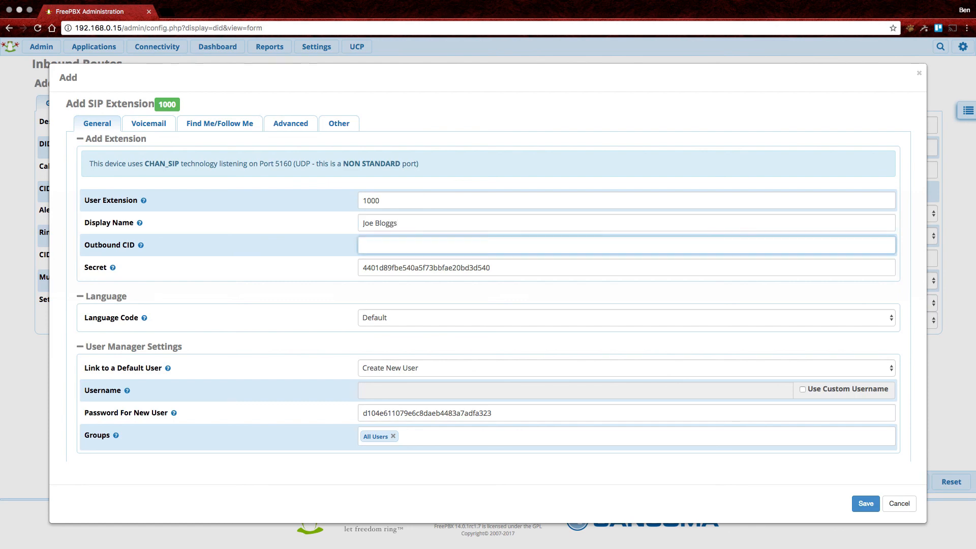
# Keep creating a new user, review the extension's tabs, and save extension 1000.
pyautogui.moveTo(141, 246)
pyautogui.click(434, 367)
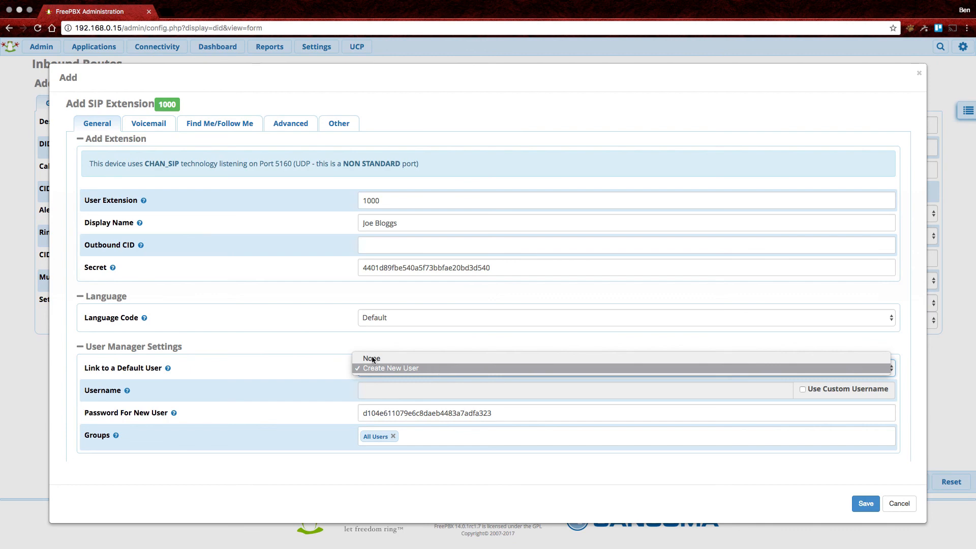
pyautogui.click(434, 368)
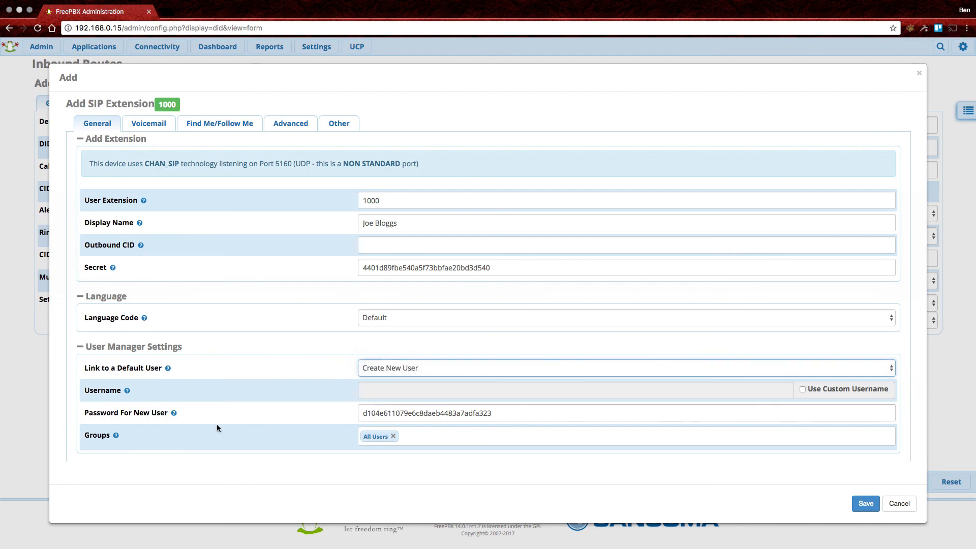
pyautogui.scroll(-1, 620, 404)
pyautogui.scroll(1, 622, 407)
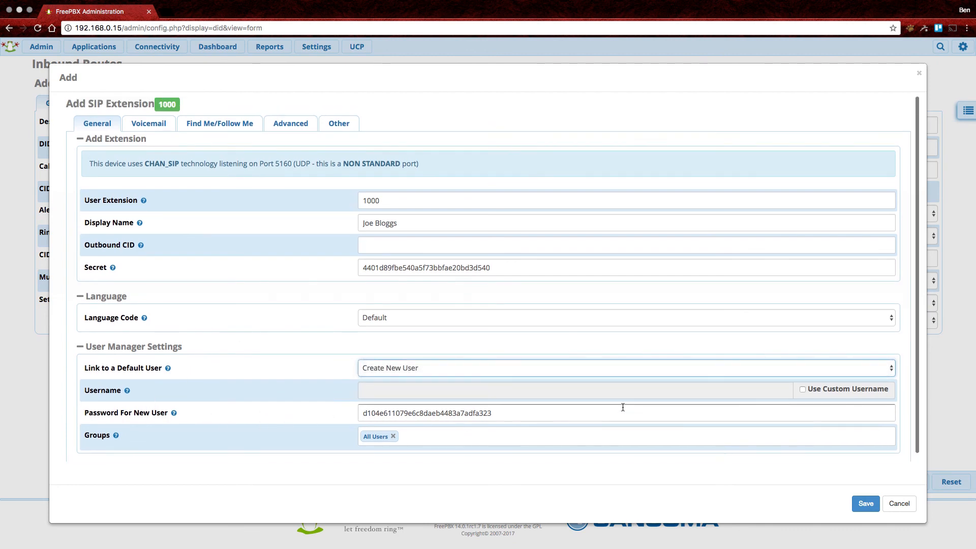
pyautogui.click(151, 125)
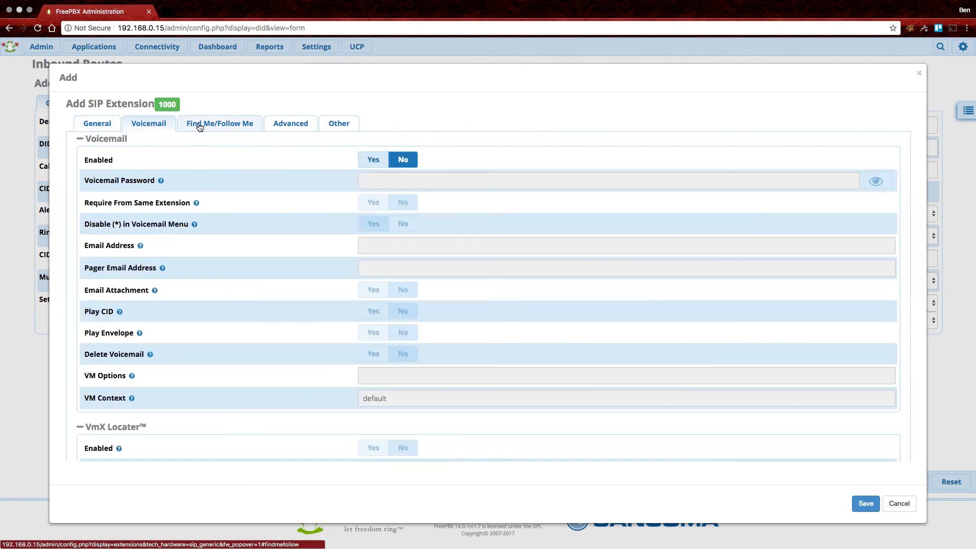
pyautogui.click(199, 125)
pyautogui.click(284, 124)
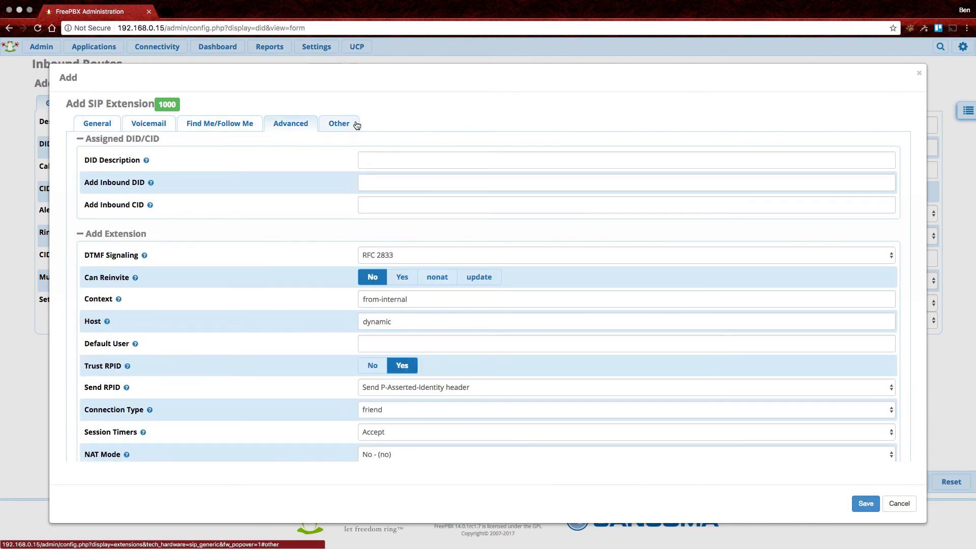
pyautogui.click(337, 127)
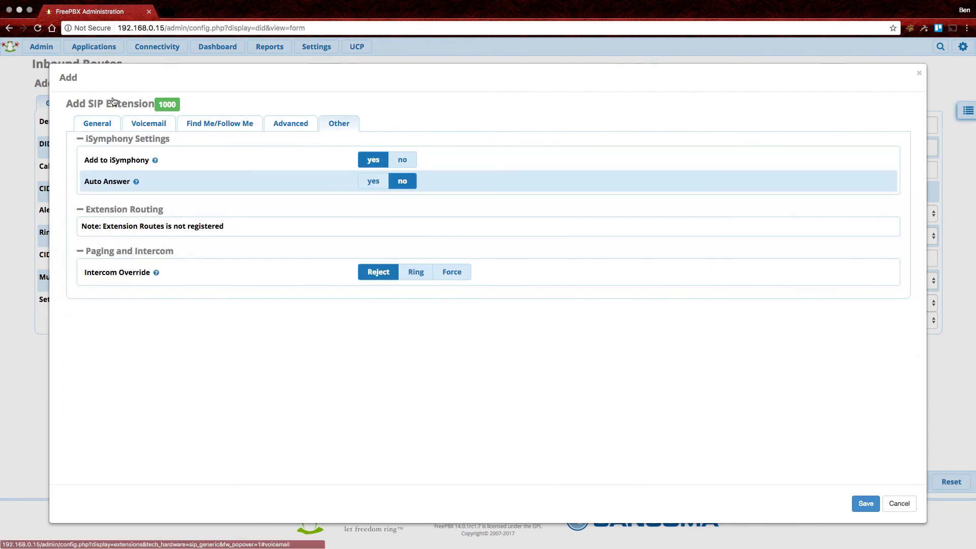
pyautogui.click(96, 125)
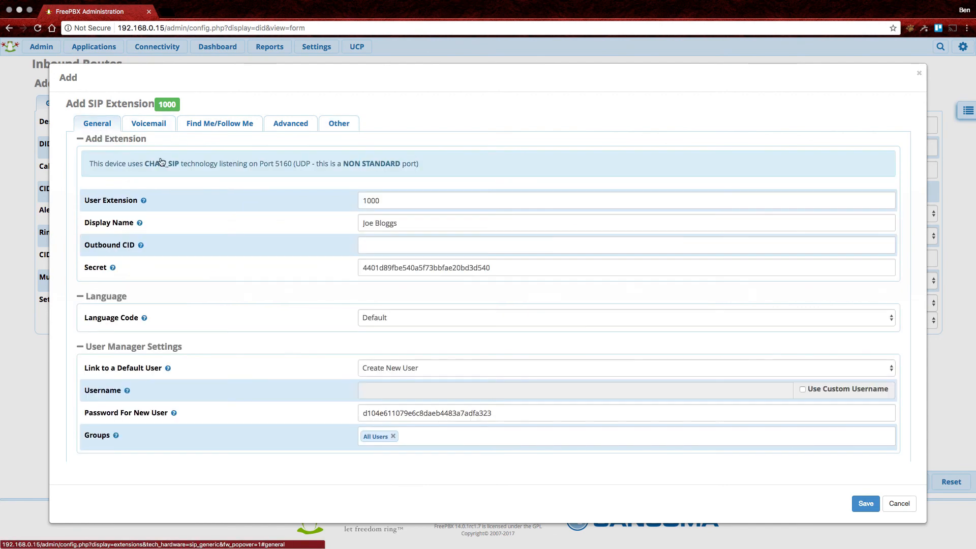
pyautogui.click(866, 503)
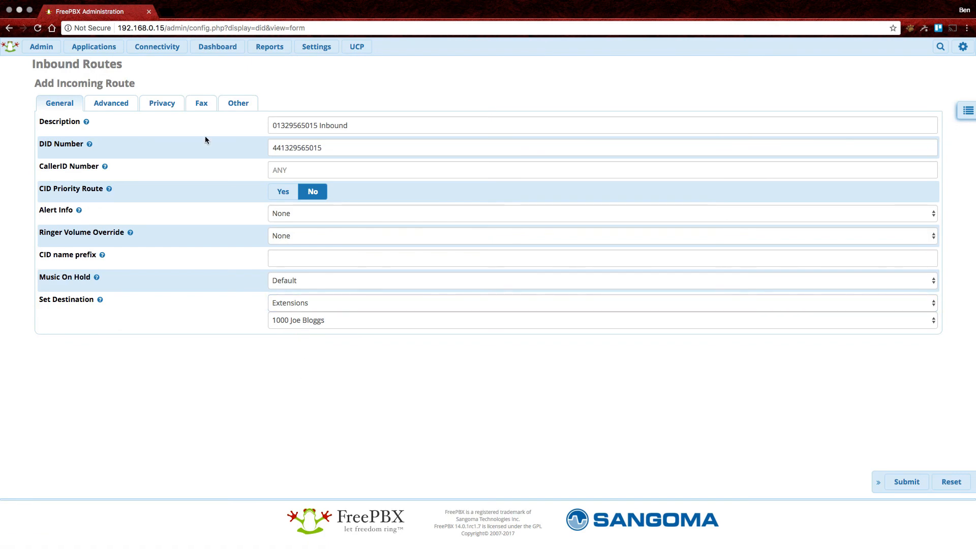
# Submit the inbound route and open the Extensions list under Applications.
pyautogui.moveTo(95, 51)
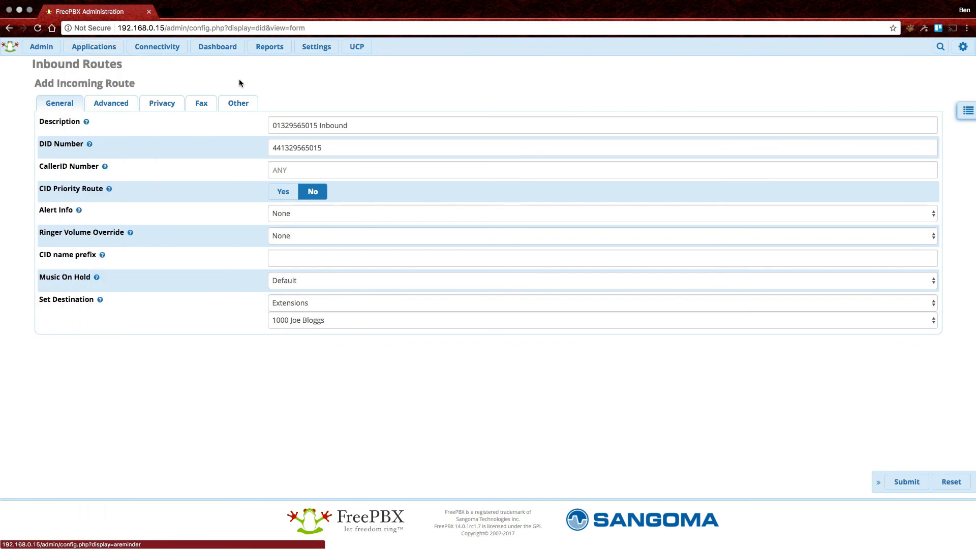
pyautogui.click(924, 486)
pyautogui.moveTo(93, 53)
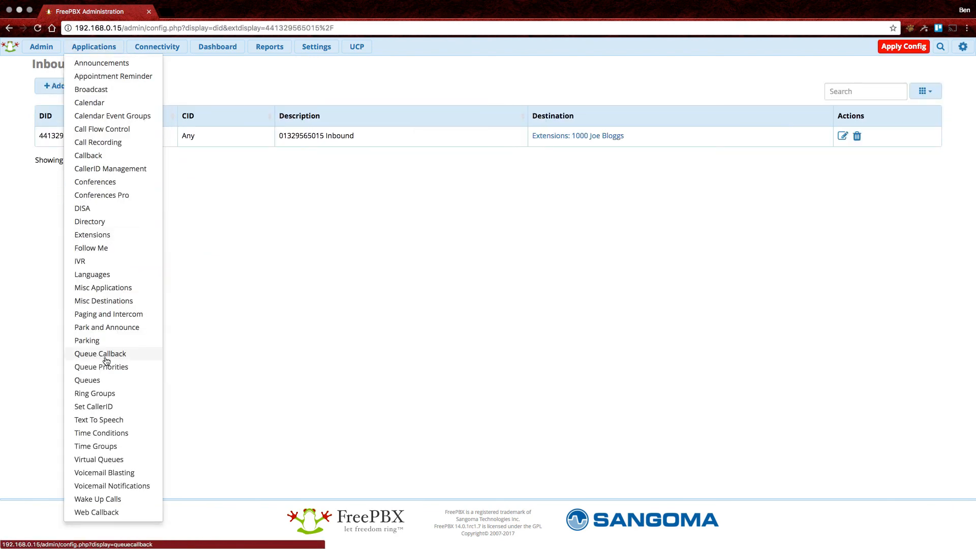
pyautogui.click(94, 235)
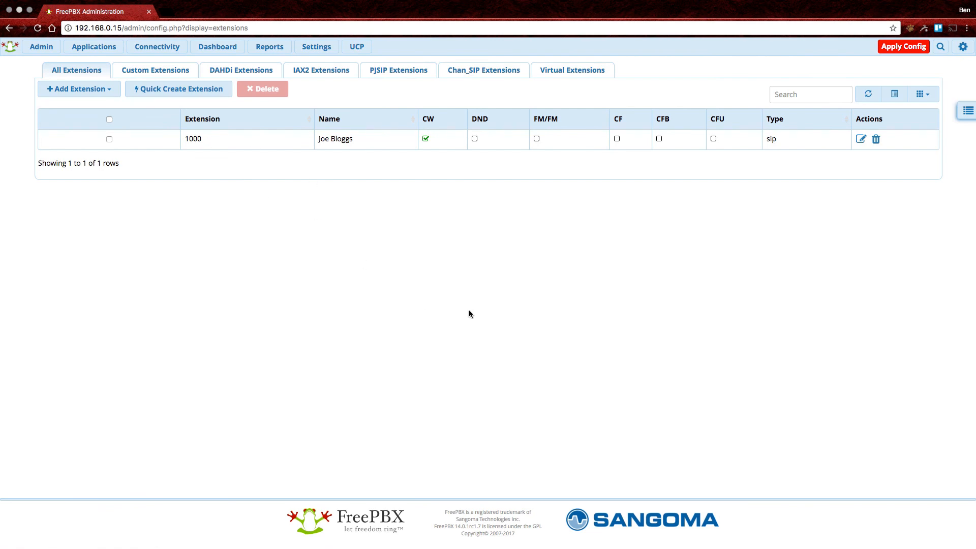
pyautogui.click(153, 47)
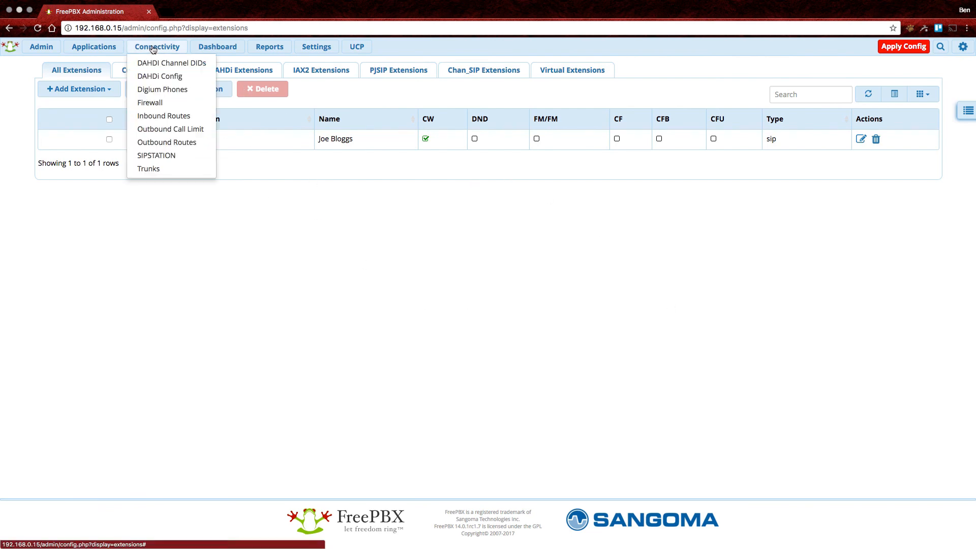
pyautogui.click(165, 120)
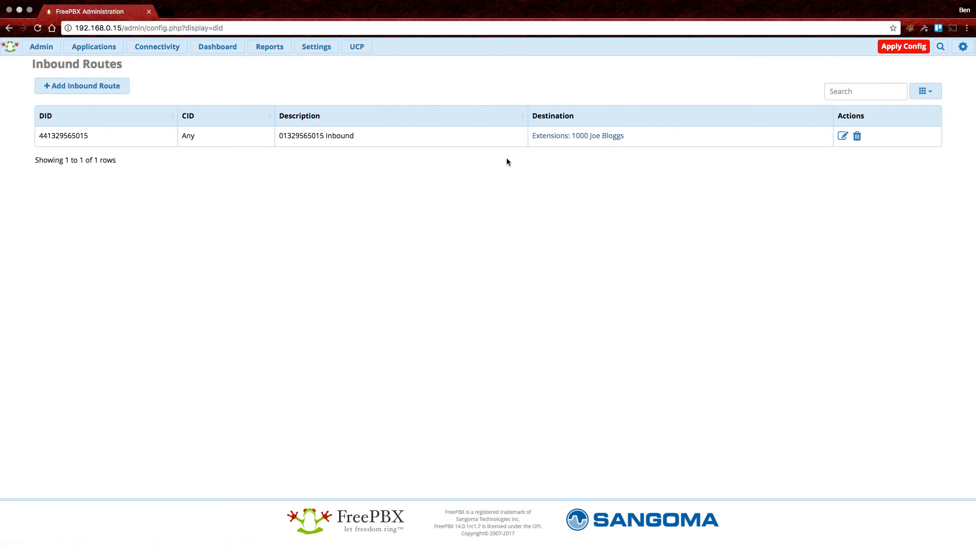
pyautogui.click(171, 50)
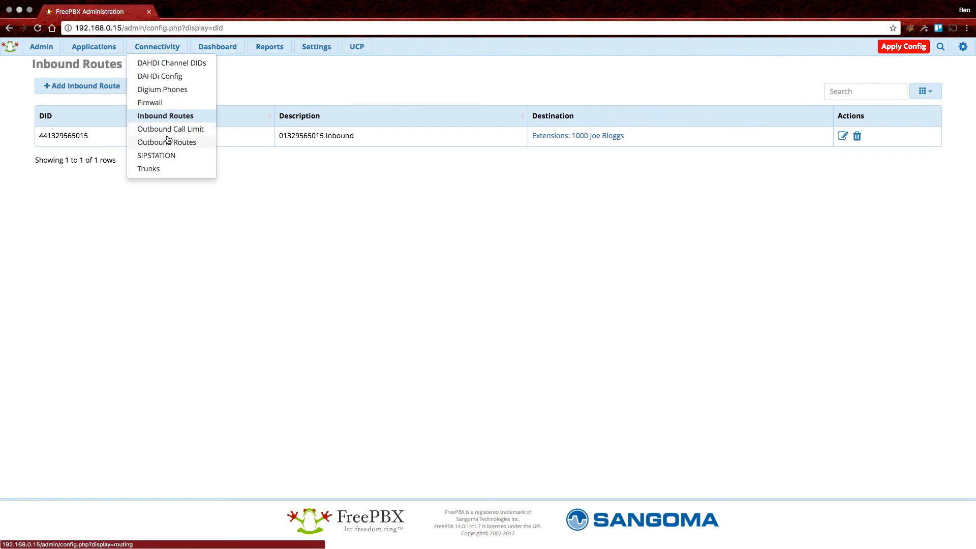
pyautogui.click(224, 130)
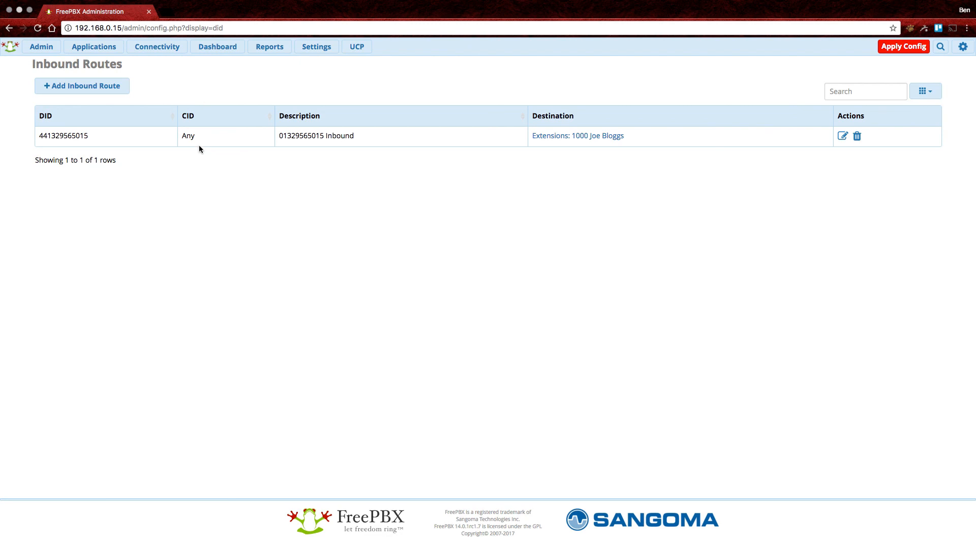
pyautogui.click(157, 47)
pyautogui.click(202, 49)
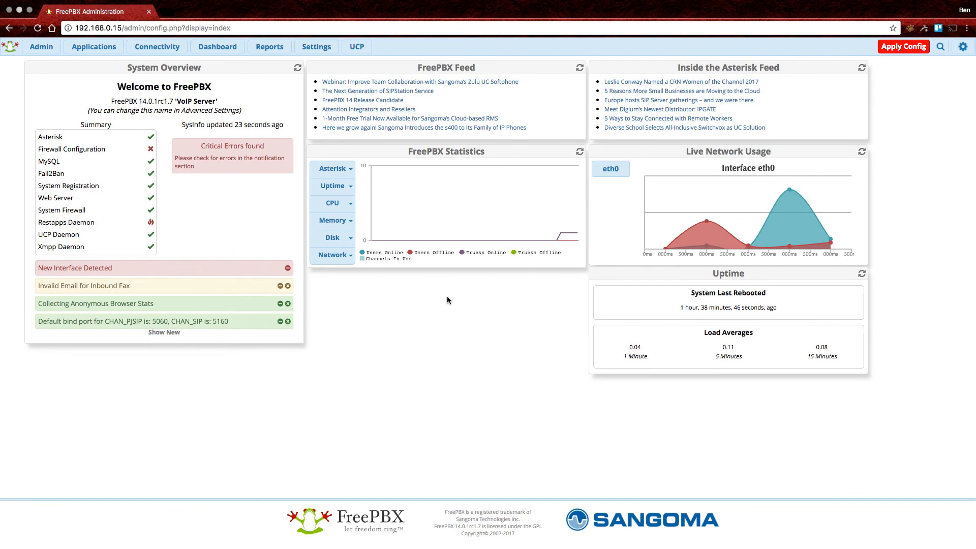
# Apply the pending configuration changes from the Dashboard.
pyautogui.click(895, 50)
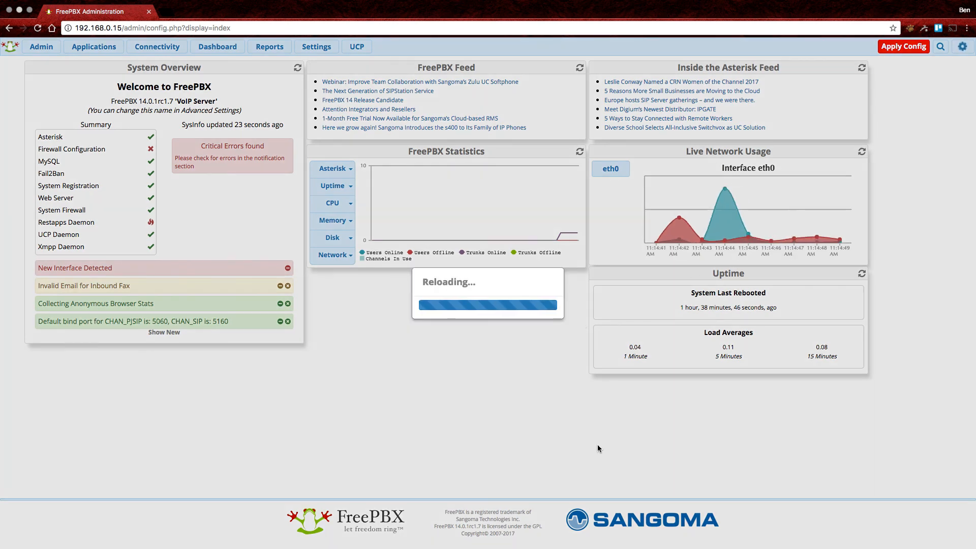